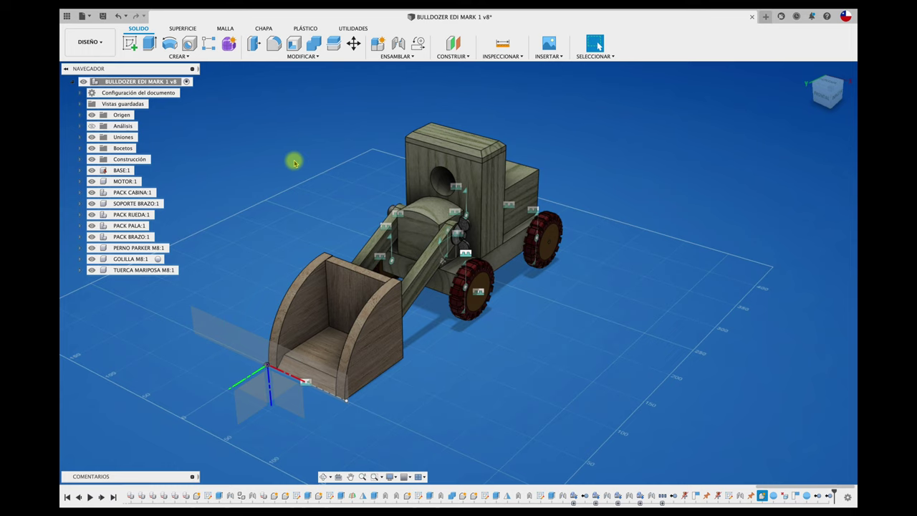
Orbit to the bulldozer and switch to the RENDERIZAR (Render) workspace
{"action": "middle_click_drag", "start_coordinate": [294, 163], "coordinate": [322, 144], "text": "shift"}
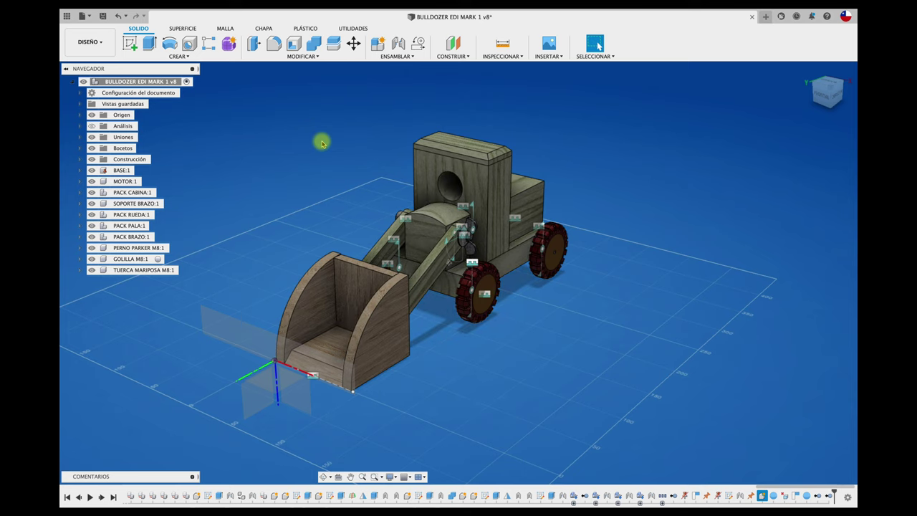
{"action": "left_click", "coordinate": [92, 41]}
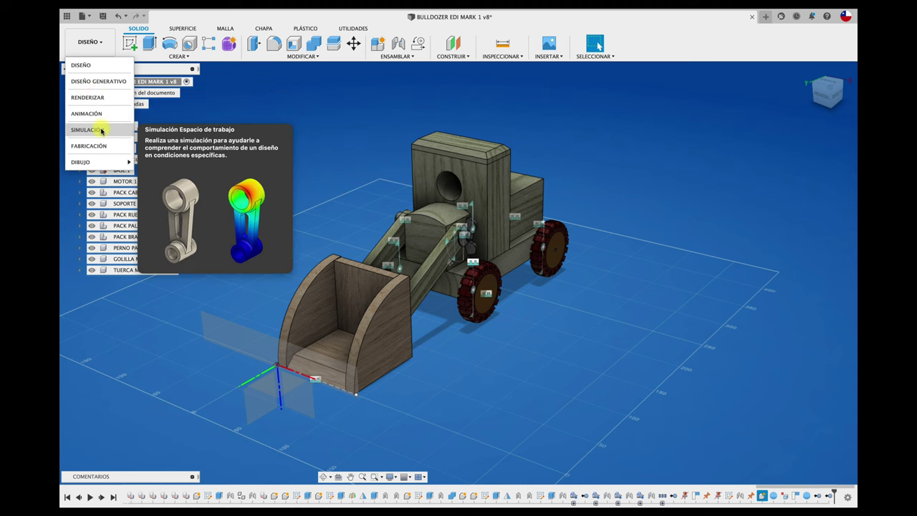
{"action": "left_click", "coordinate": [98, 98]}
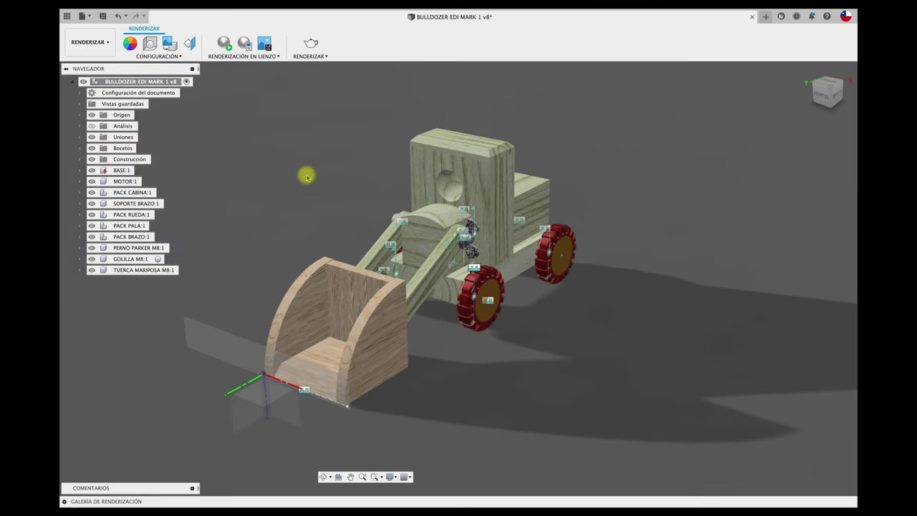
Review Scene Settings' Fondo and Environment Library without changes, then start an in-canvas render
{"action": "left_click", "coordinate": [150, 44]}
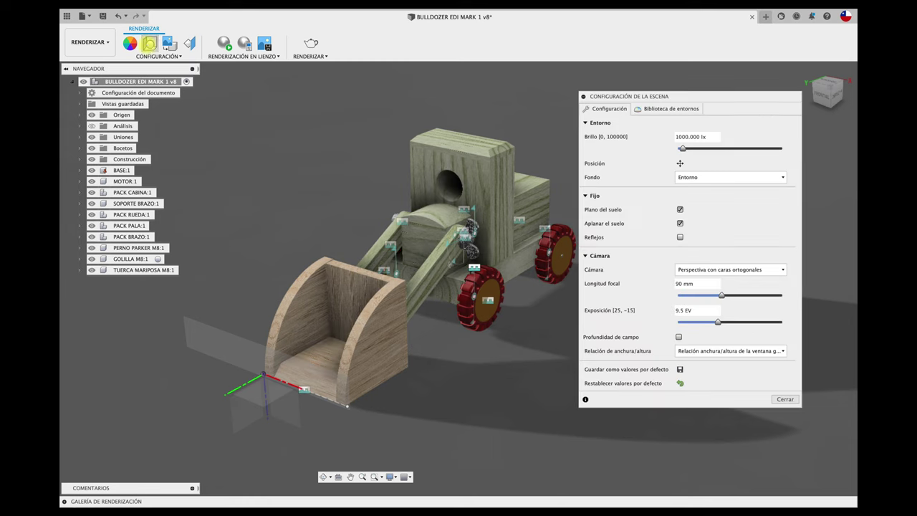
{"action": "left_click", "coordinate": [745, 179]}
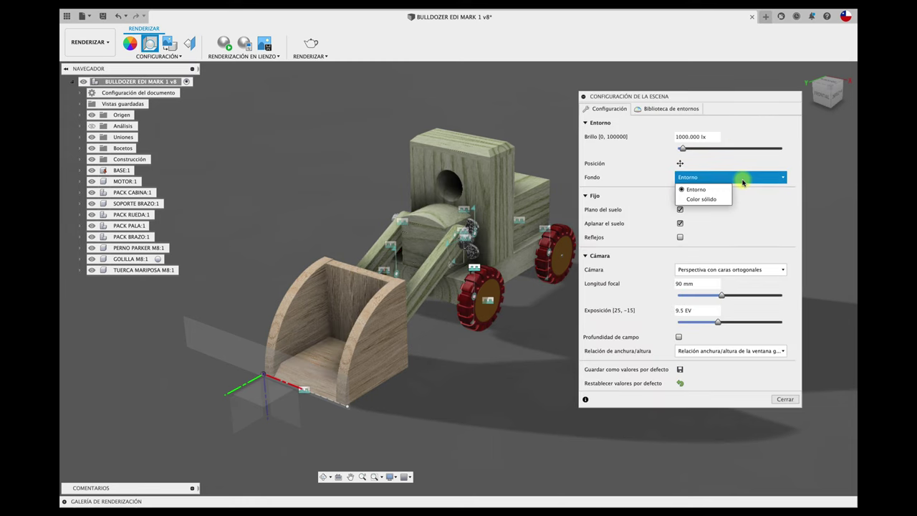
{"action": "left_click", "coordinate": [676, 111]}
{"action": "left_click", "coordinate": [677, 112]}
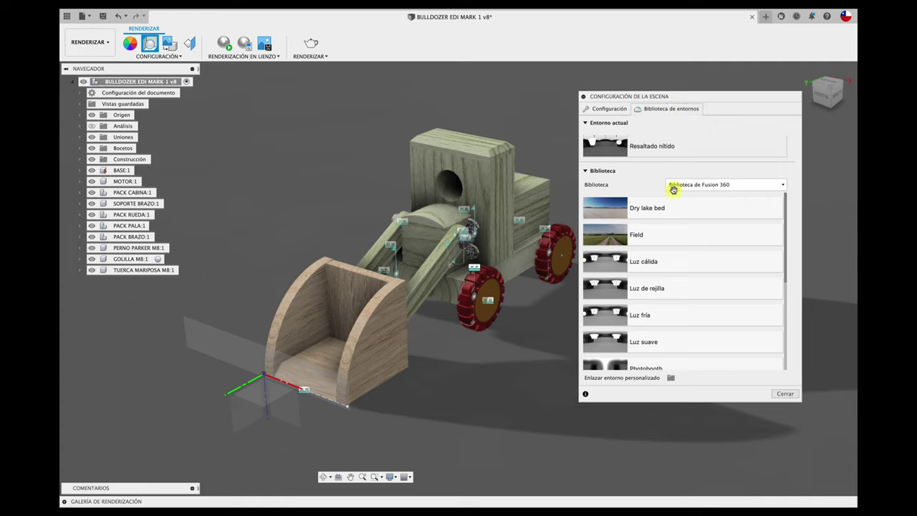
{"action": "left_click", "coordinate": [786, 394]}
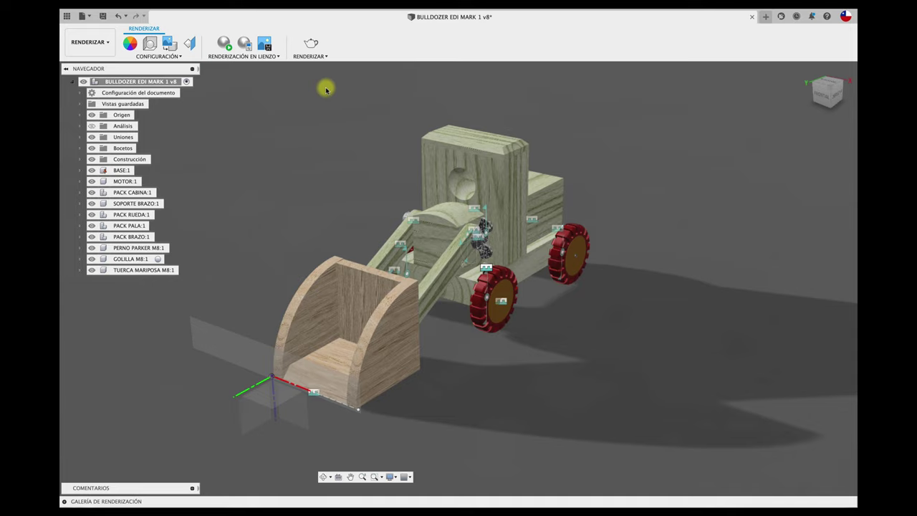
{"action": "left_click", "coordinate": [227, 44]}
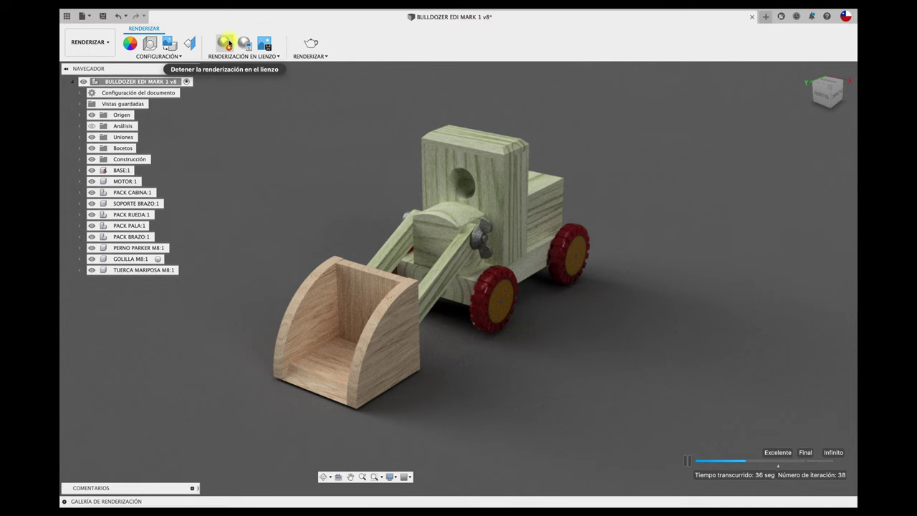
{"action": "left_click", "coordinate": [226, 45]}
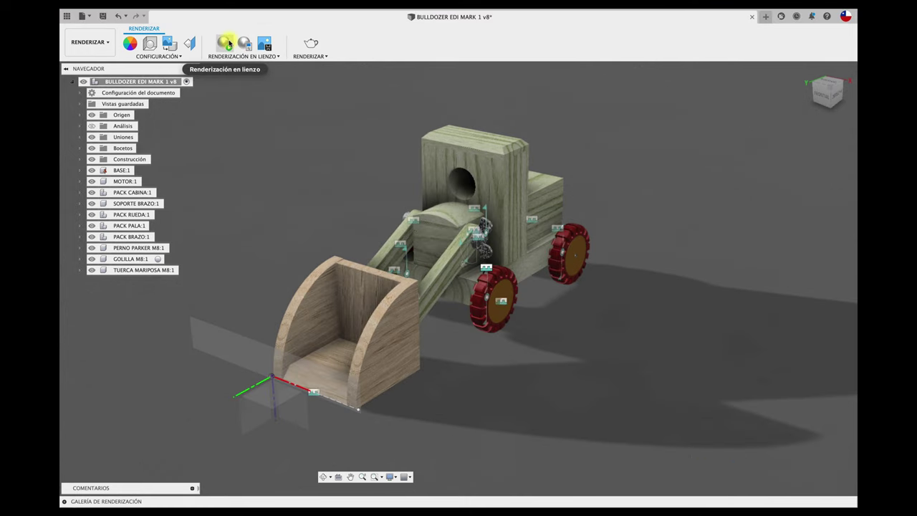
{"action": "left_click", "coordinate": [76, 44]}
Back in DISEÑO, create a new component under the root assembly named EMISOR
{"action": "left_click", "coordinate": [80, 65]}
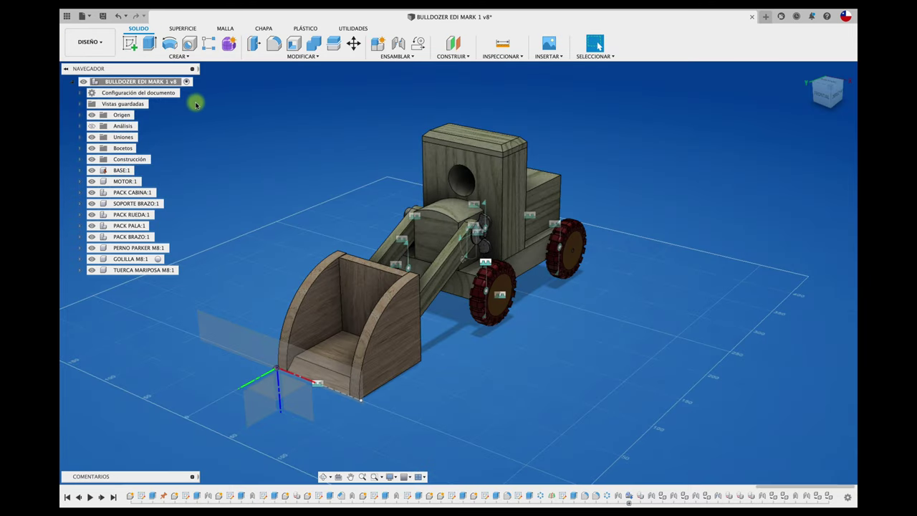
{"action": "right_click", "coordinate": [170, 85]}
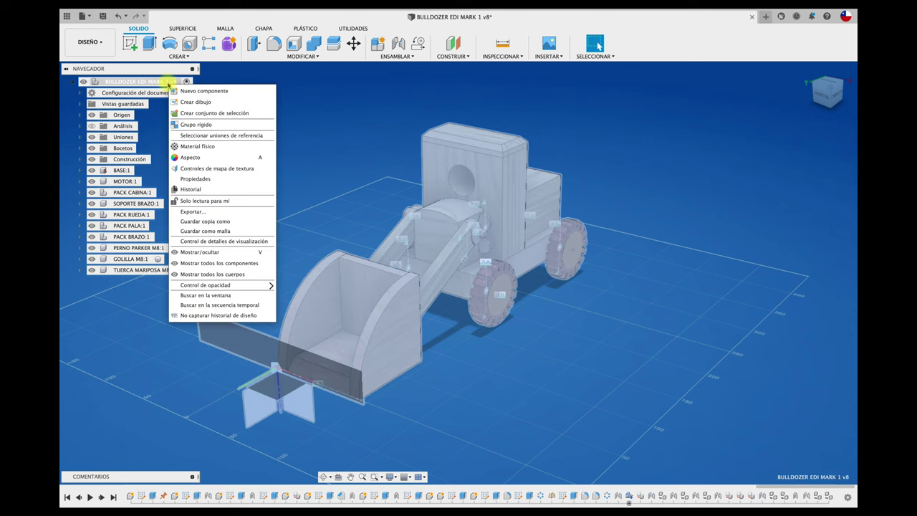
{"action": "left_click", "coordinate": [199, 91]}
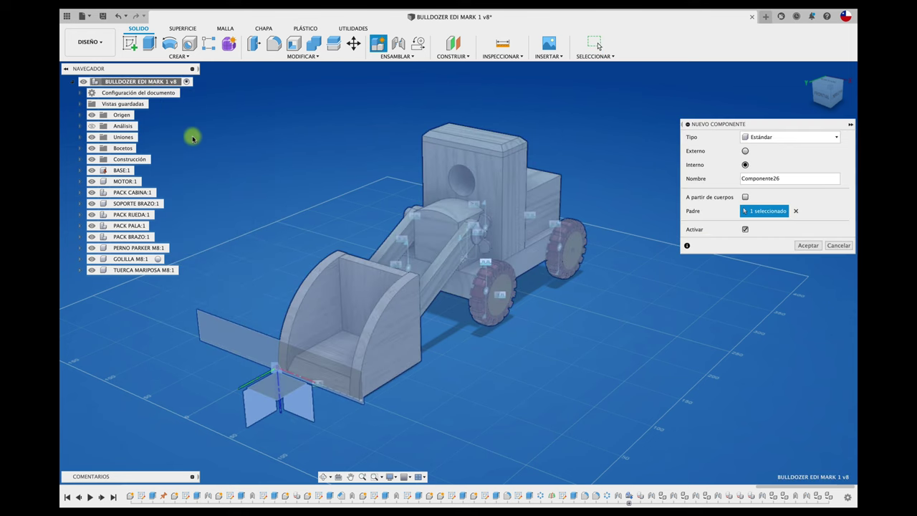
{"action": "double_click", "coordinate": [780, 178]}
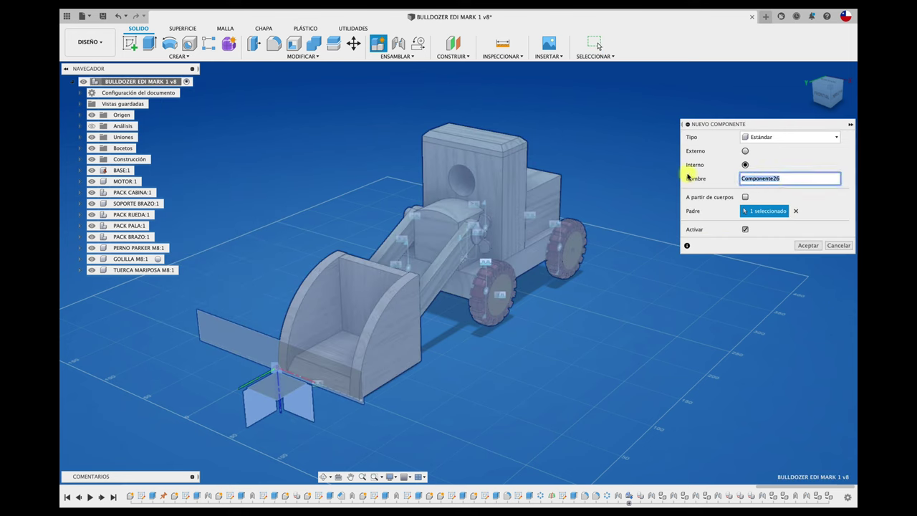
{"action": "type", "text": "EMIS"}
{"action": "key", "text": "BackSpace"}
{"action": "type", "text": "SOR"}
{"action": "left_click", "coordinate": [808, 245]}
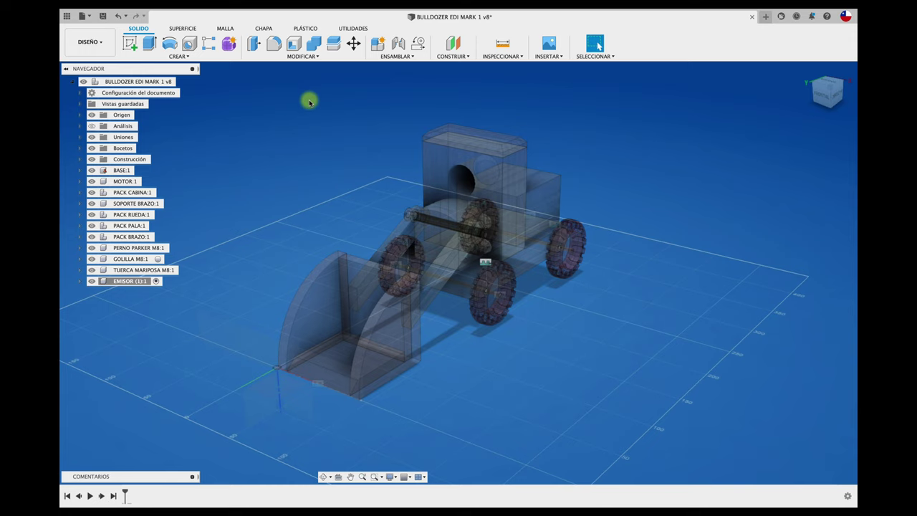
Create a 40 mm sphere on the ground plane beside the bulldozer
{"action": "left_click", "coordinate": [179, 56]}
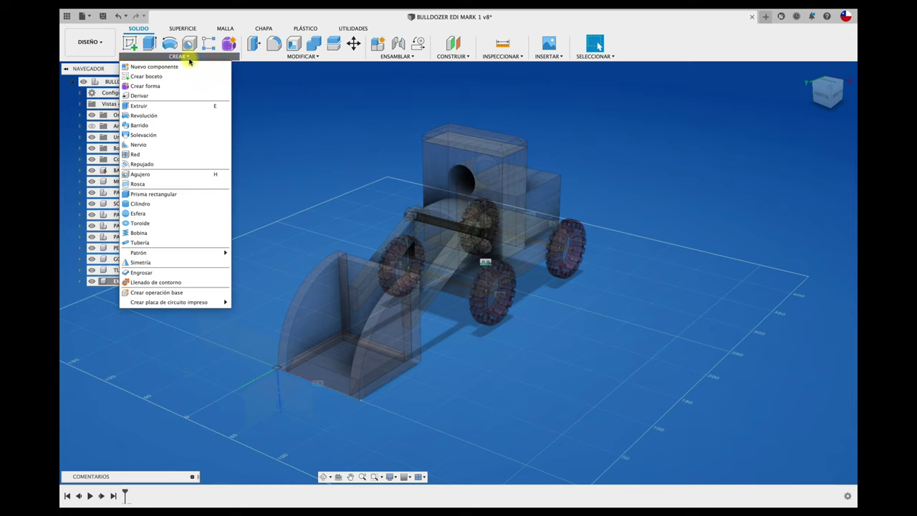
{"action": "left_click", "coordinate": [156, 213]}
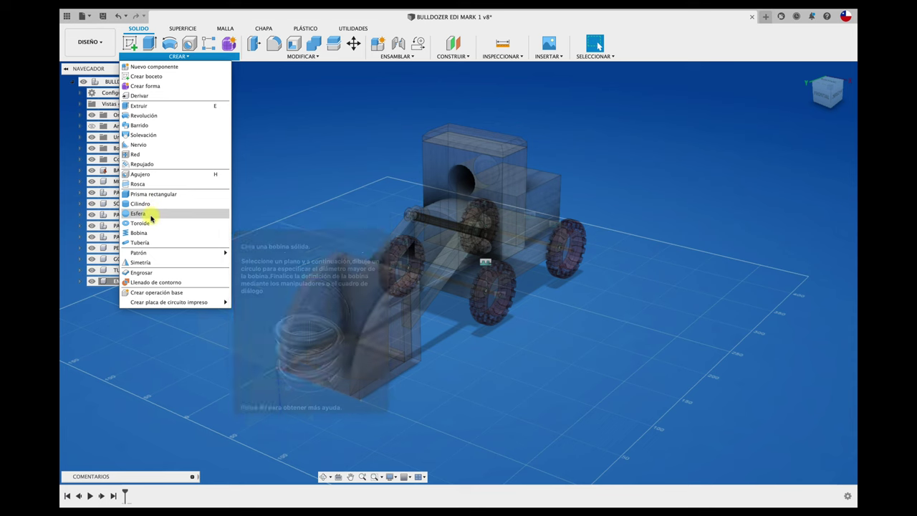
{"action": "left_click", "coordinate": [275, 387]}
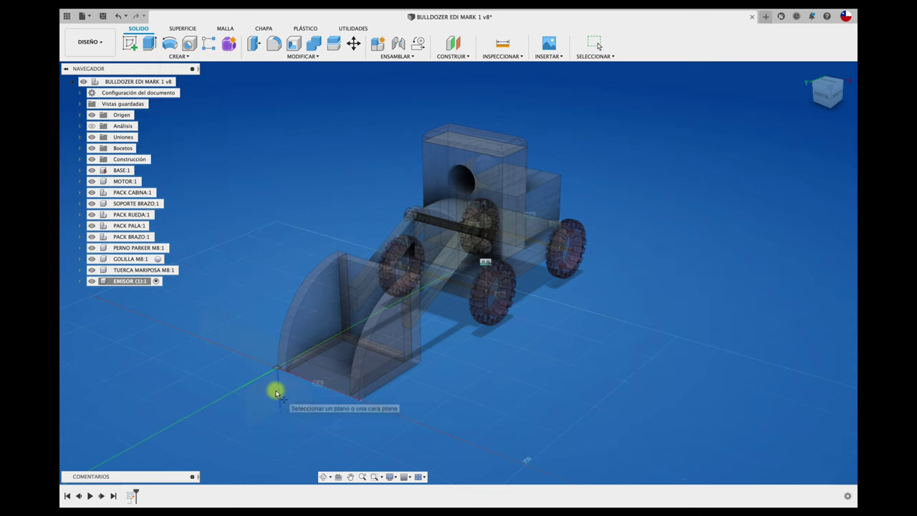
{"action": "left_click", "coordinate": [382, 405]}
{"action": "left_click", "coordinate": [668, 338]}
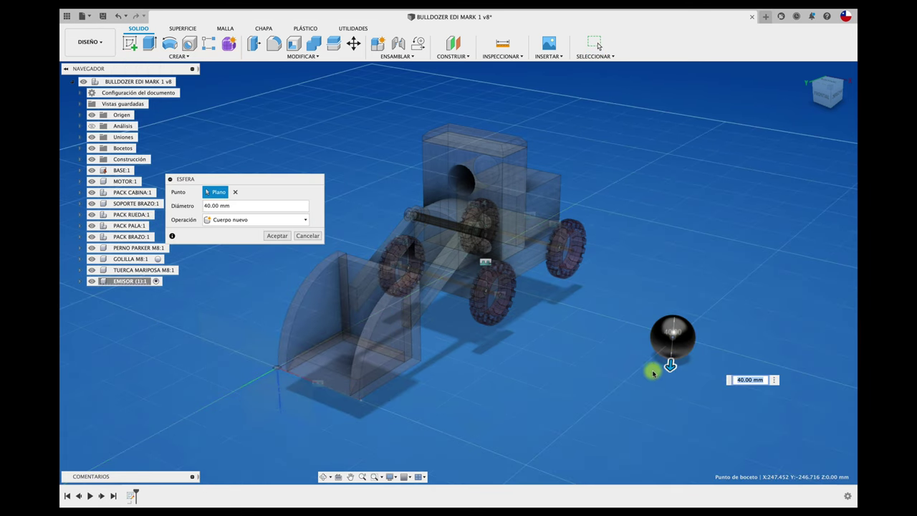
{"action": "left_click", "coordinate": [277, 236]}
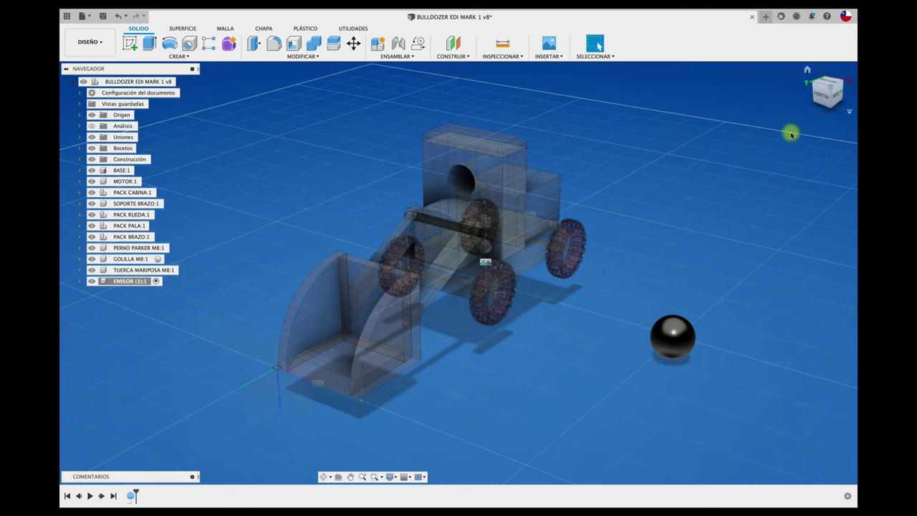
In front view, move the sphere high above and right of the bulldozer; reactivate the root component
{"action": "left_click", "coordinate": [825, 103]}
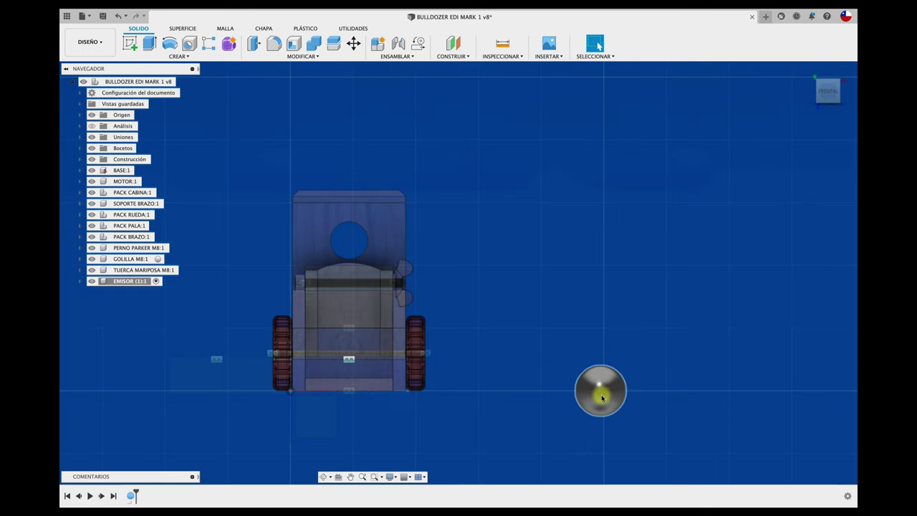
{"action": "left_click_drag", "start_coordinate": [601, 374], "coordinate": [589, 145]}
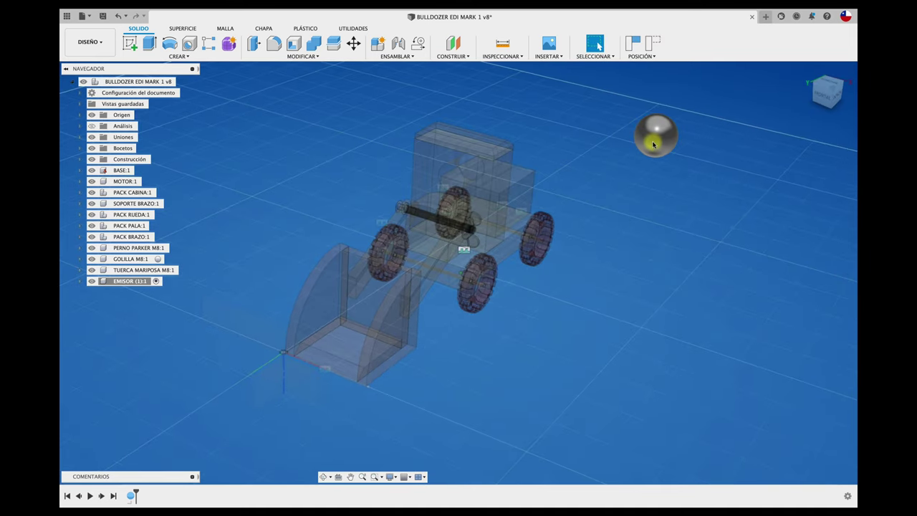
{"action": "left_click_drag", "start_coordinate": [655, 139], "coordinate": [696, 150]}
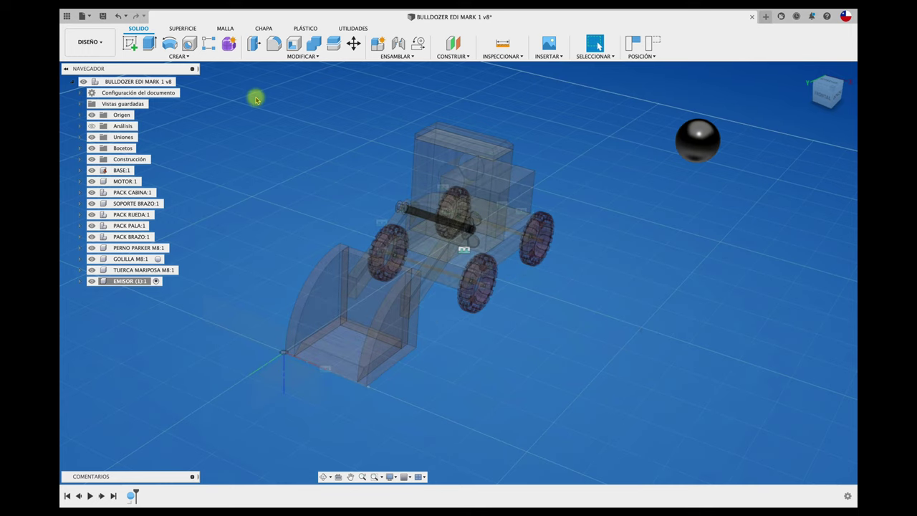
{"action": "left_click", "coordinate": [187, 81]}
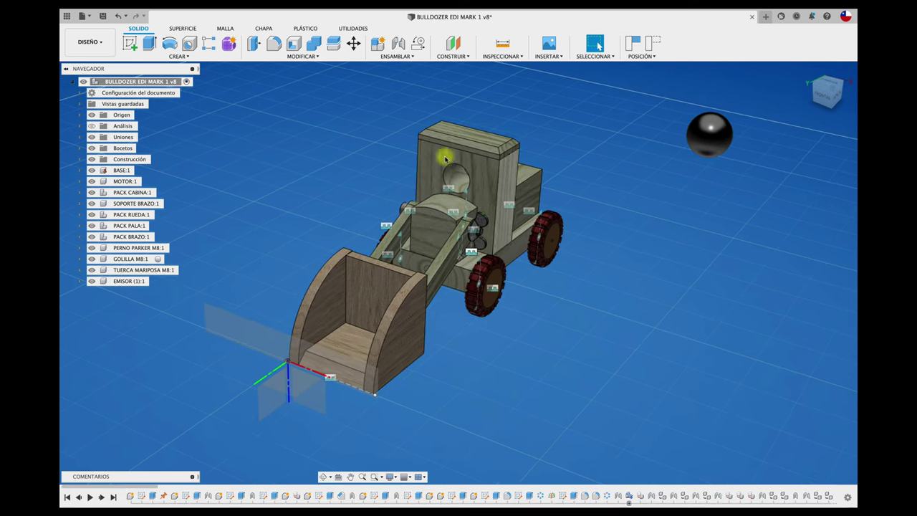
Switch to the Render workspace and start the in-canvas render again
{"action": "left_click", "coordinate": [98, 45]}
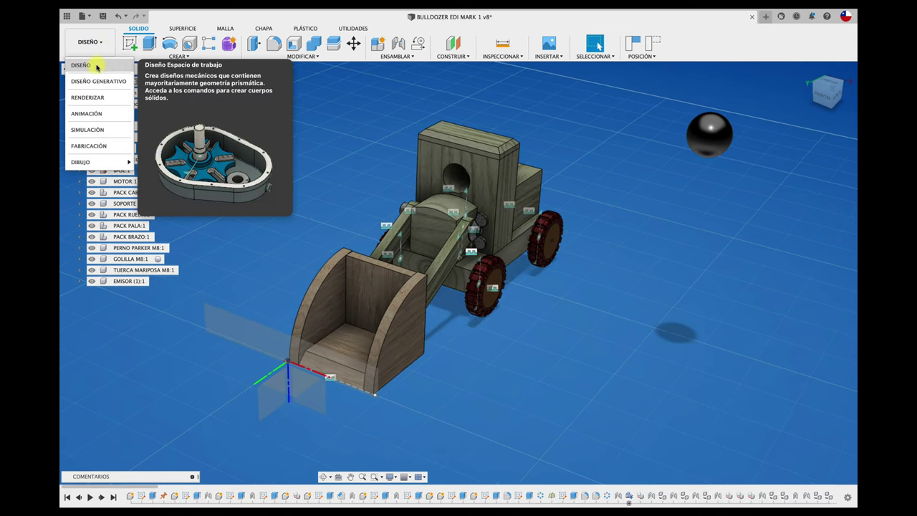
{"action": "left_click", "coordinate": [104, 97]}
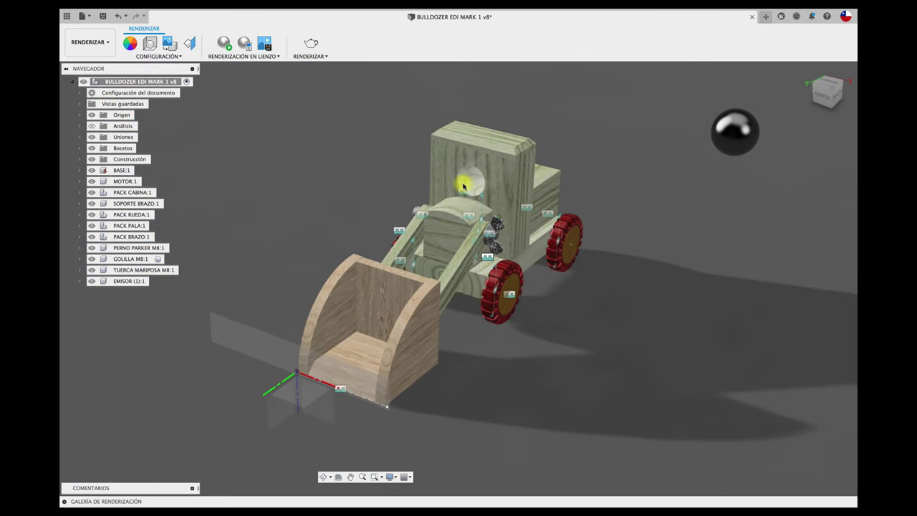
{"action": "left_click", "coordinate": [226, 45]}
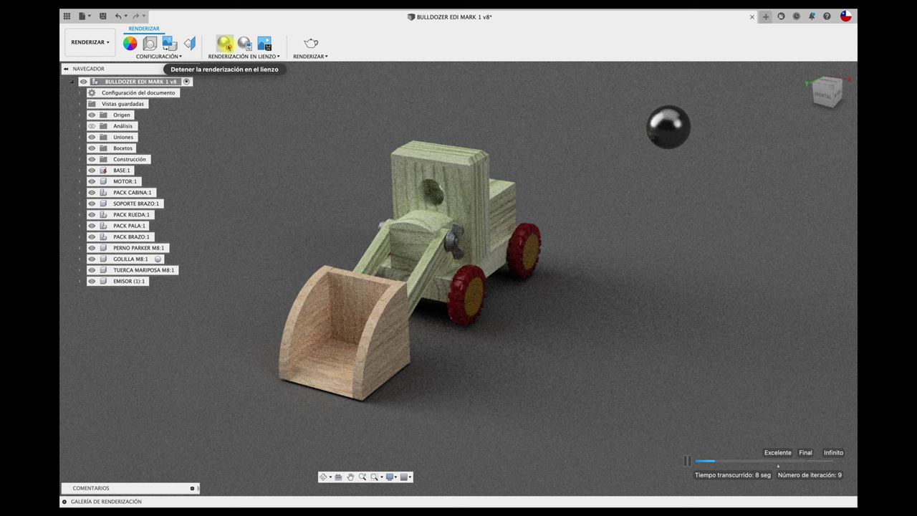
{"action": "double_click", "coordinate": [228, 46]}
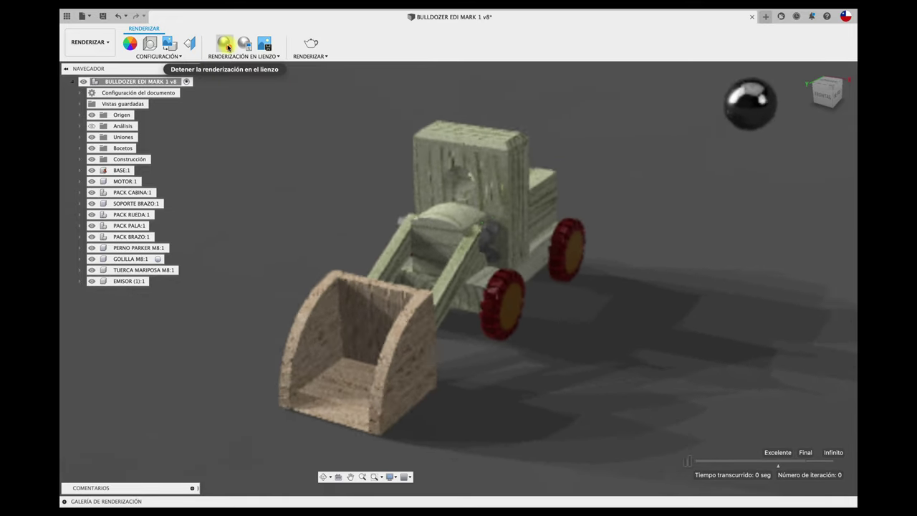
Orbit around the bulldozer, then stop the in-canvas render
{"action": "mouse_move", "coordinate": [716, 117]}
{"action": "left_mouse_down"}
{"action": "mouse_move", "coordinate": [765, 131]}
{"action": "mouse_move", "coordinate": [725, 188]}
{"action": "left_mouse_up"}
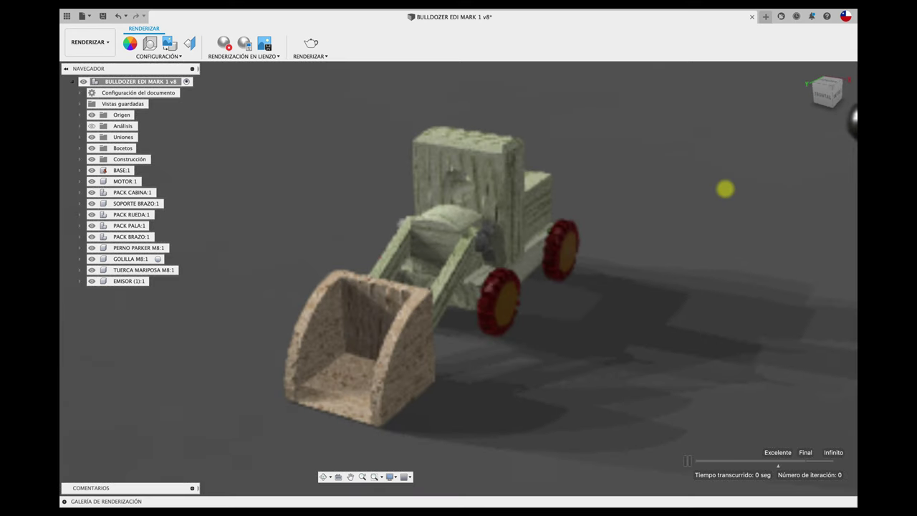
{"action": "middle_click_drag", "start_coordinate": [726, 190], "coordinate": [739, 187], "text": "shift"}
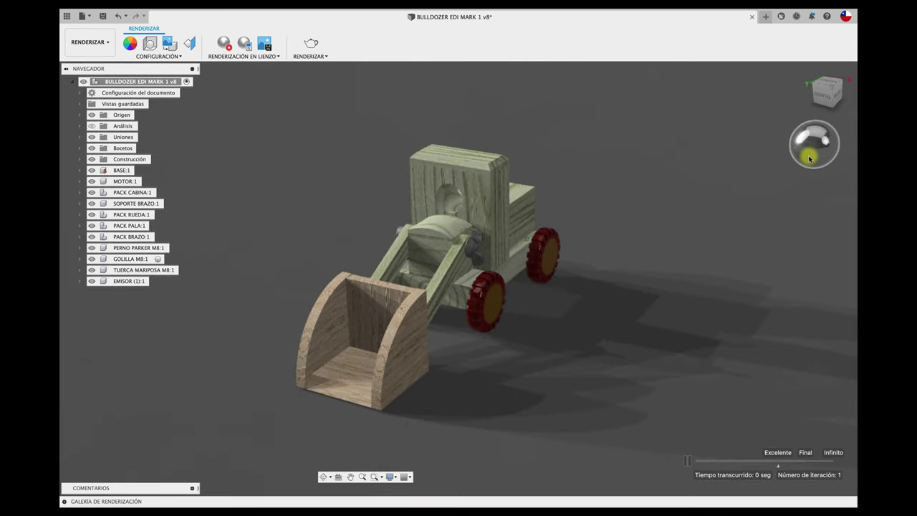
{"action": "left_click_drag", "start_coordinate": [814, 143], "coordinate": [733, 162]}
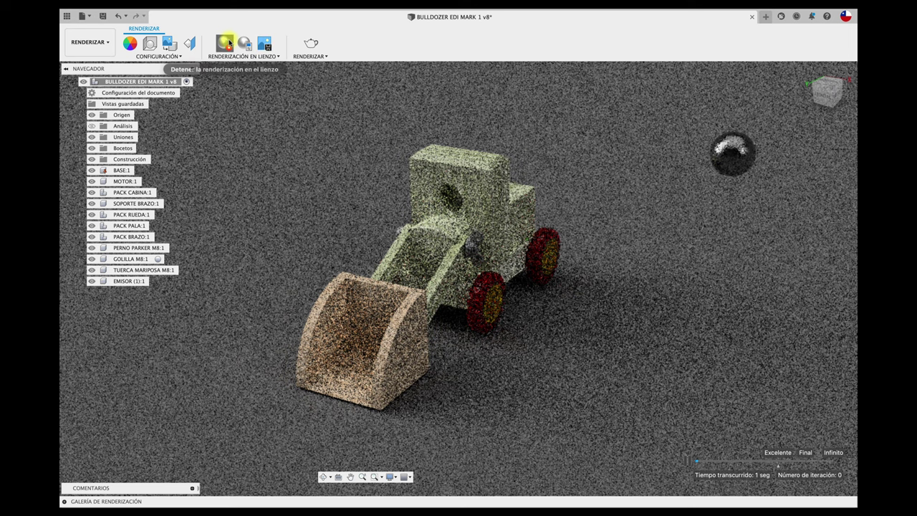
{"action": "left_click", "coordinate": [226, 43]}
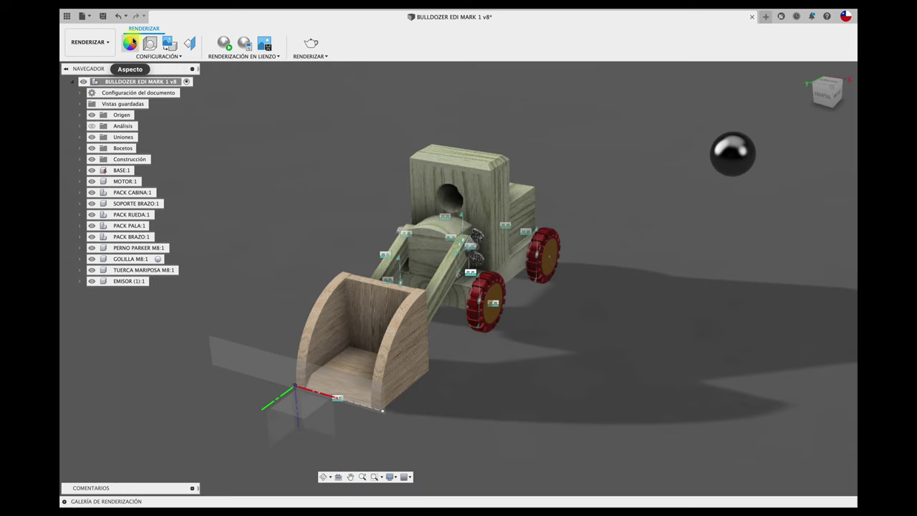
Select the EMISOR sphere and open the expanded Appearance panel, moved aside
{"action": "left_click", "coordinate": [120, 283]}
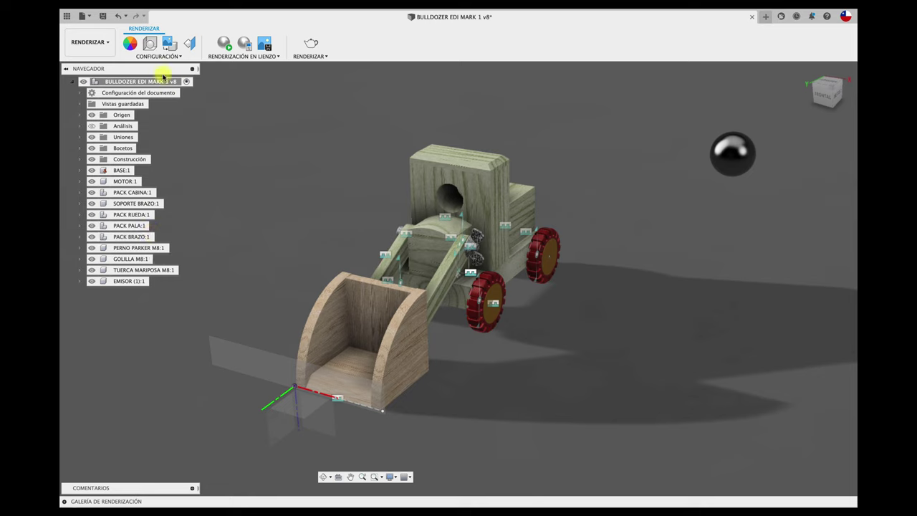
{"action": "left_click", "coordinate": [130, 43]}
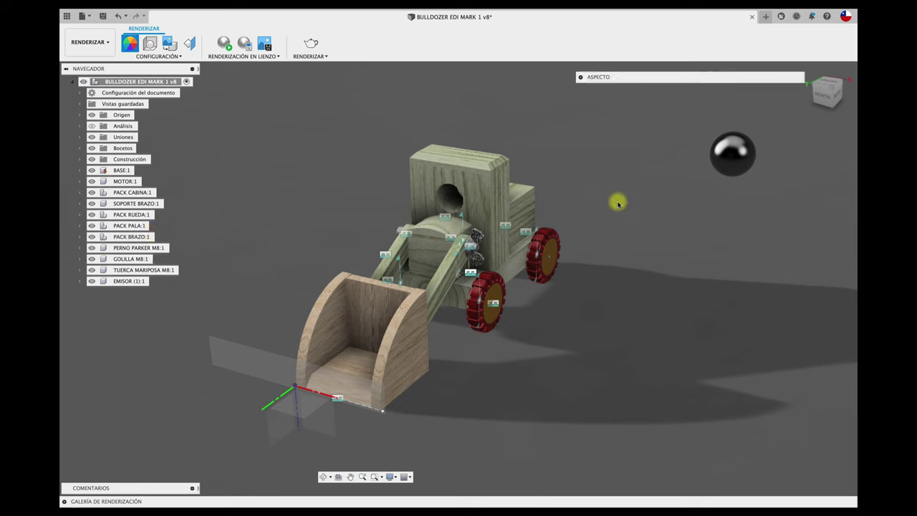
{"action": "left_click", "coordinate": [581, 76]}
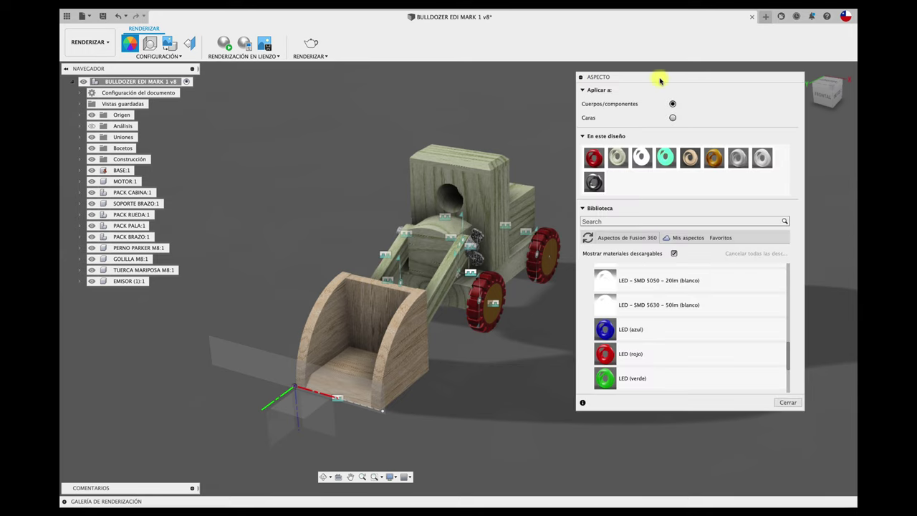
{"action": "left_click_drag", "start_coordinate": [660, 76], "coordinate": [463, 72]}
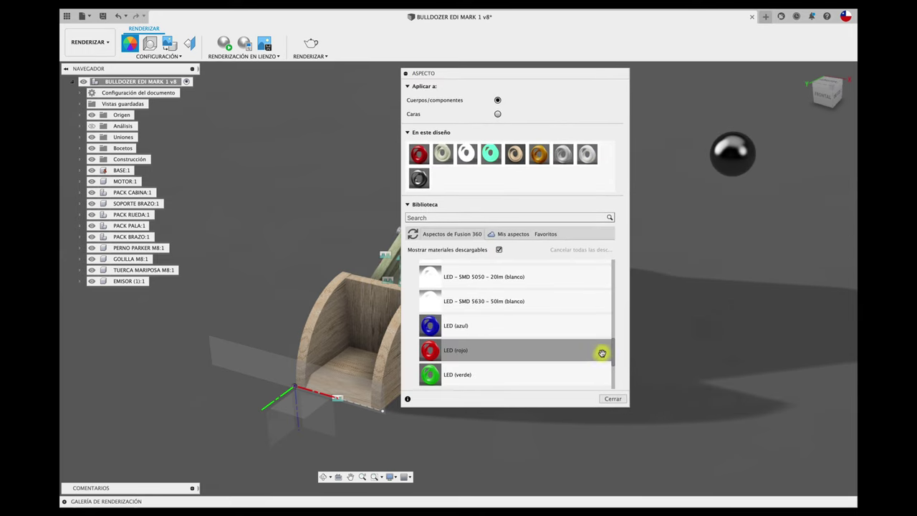
Browse the library's Varios > emisor folder down to the bulb and LED materials
{"action": "mouse_move", "coordinate": [613, 346]}
{"action": "left_mouse_down"}
{"action": "mouse_move", "coordinate": [610, 366]}
{"action": "mouse_move", "coordinate": [609, 311]}
{"action": "left_mouse_up"}
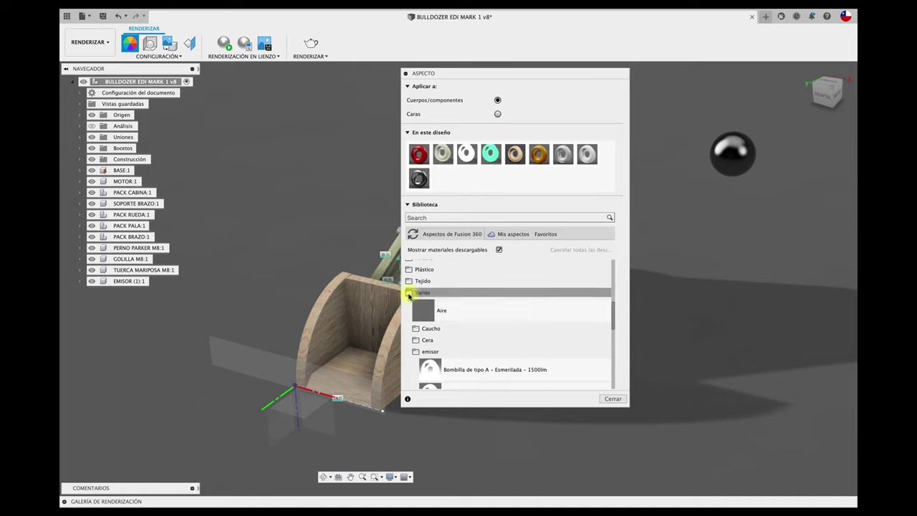
{"action": "left_click", "coordinate": [409, 295]}
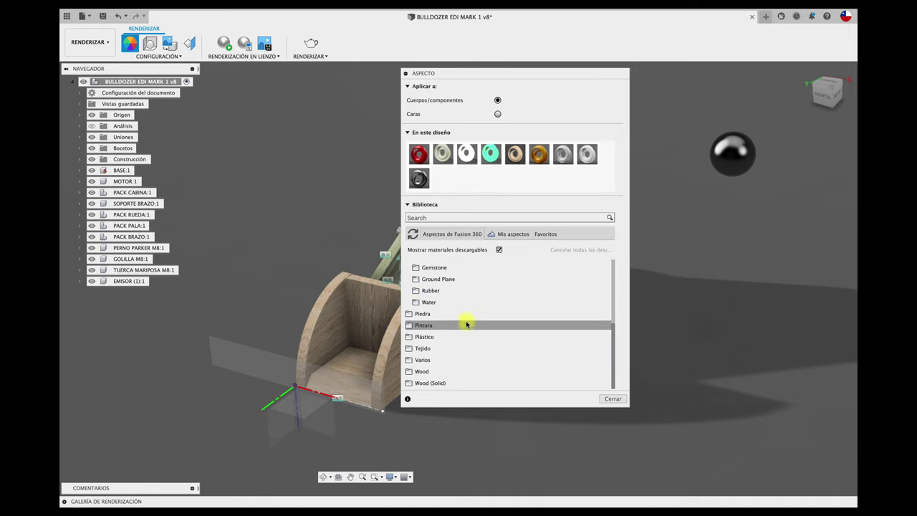
{"action": "left_click_drag", "start_coordinate": [614, 328], "coordinate": [609, 278]}
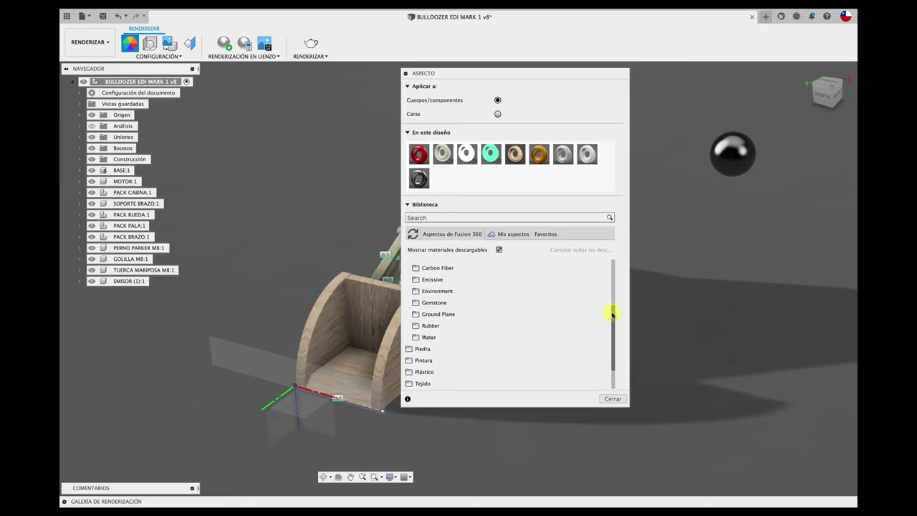
{"action": "scroll", "coordinate": [606, 279], "scroll_direction": "up", "scroll_amount": 1}
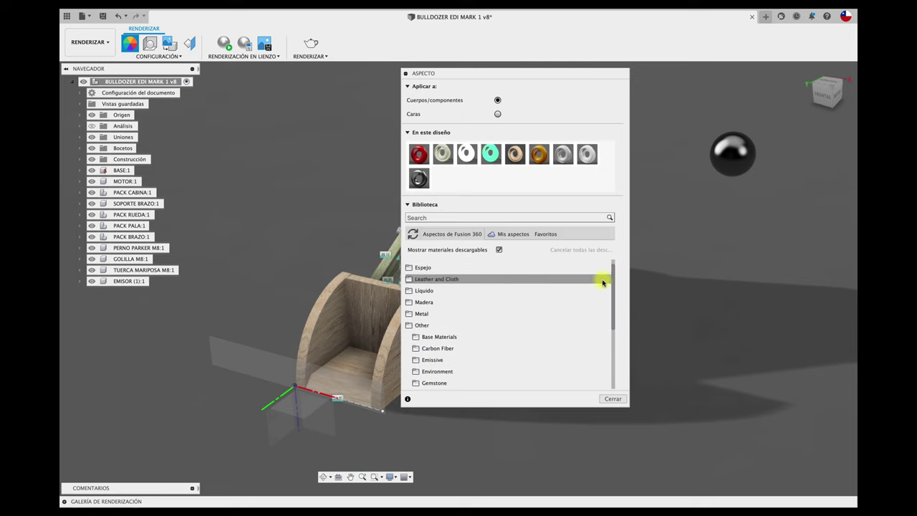
{"action": "left_click", "coordinate": [410, 328]}
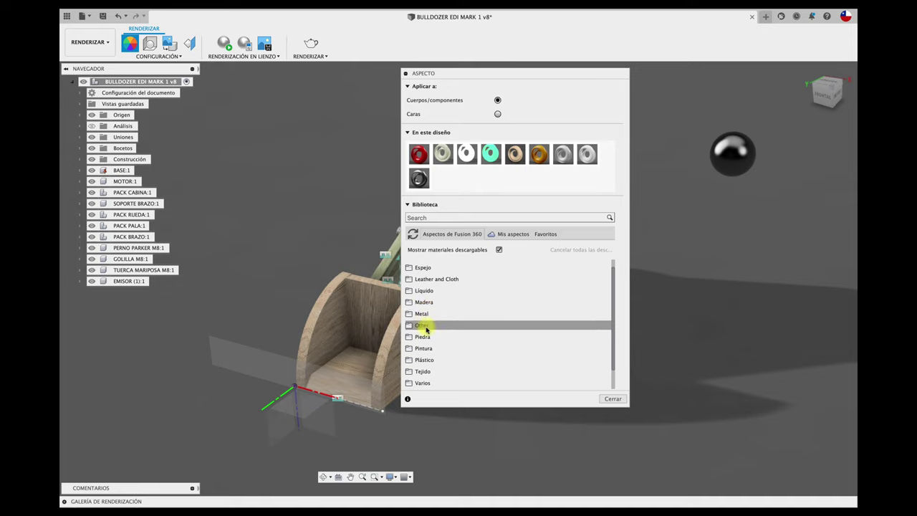
{"action": "scroll", "coordinate": [613, 373], "scroll_direction": "down", "scroll_amount": 1}
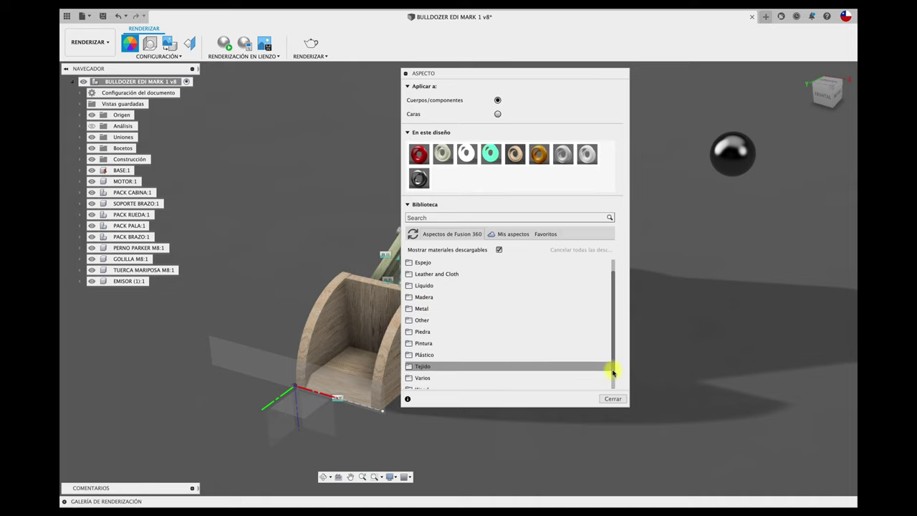
{"action": "scroll", "coordinate": [614, 373], "scroll_direction": "down", "scroll_amount": 2}
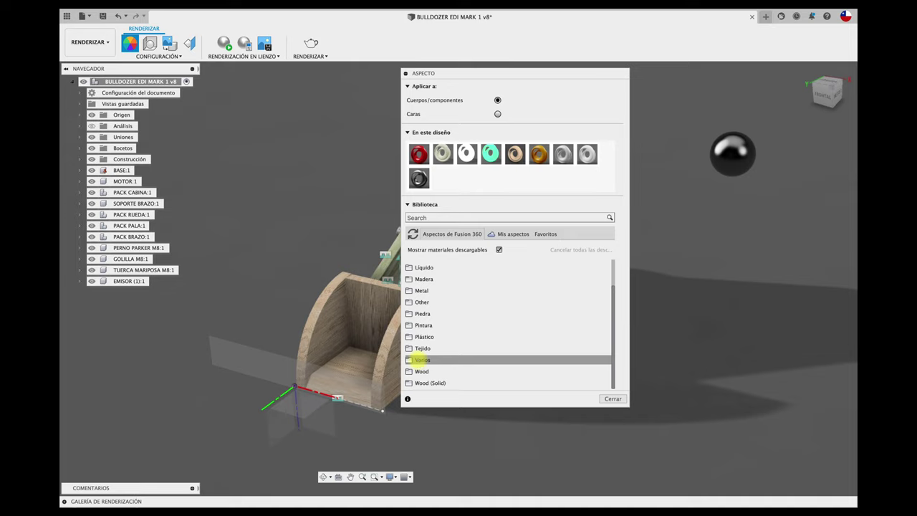
{"action": "left_click", "coordinate": [408, 362]}
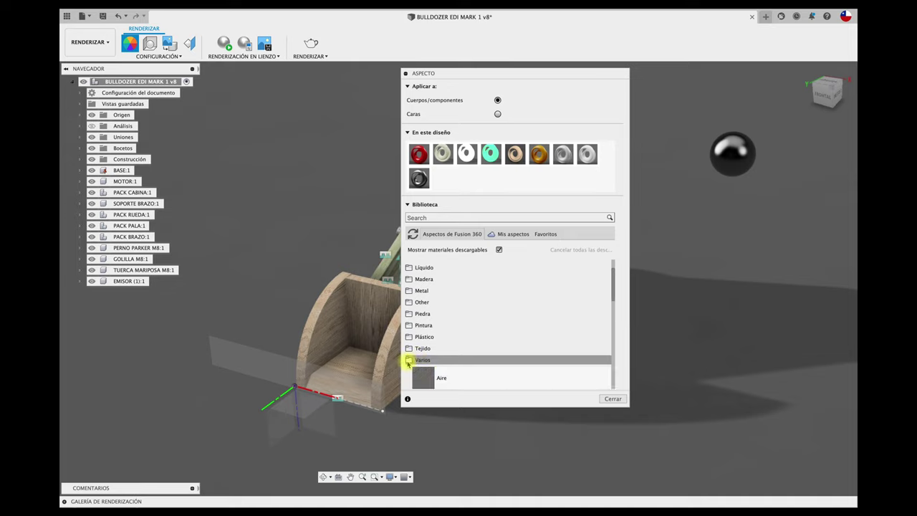
{"action": "scroll", "coordinate": [614, 301], "scroll_direction": "down", "scroll_amount": 3}
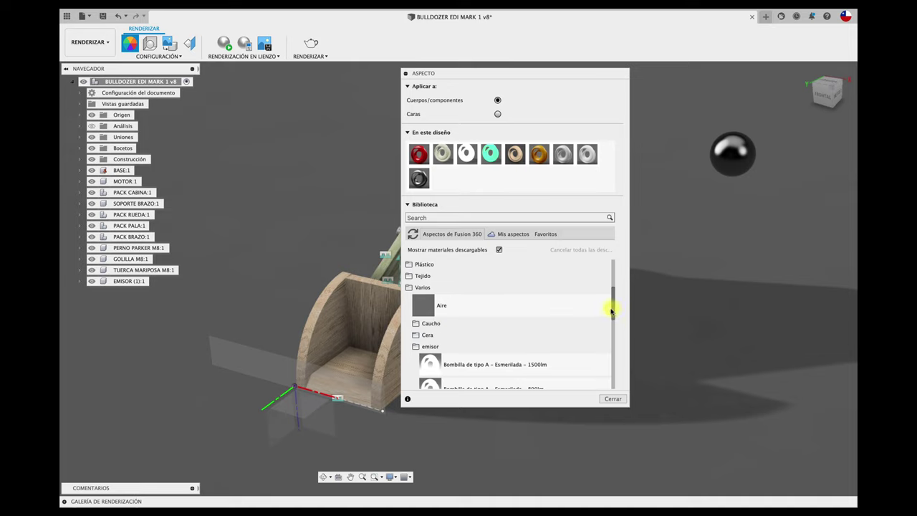
{"action": "left_click_drag", "start_coordinate": [614, 313], "coordinate": [614, 323]}
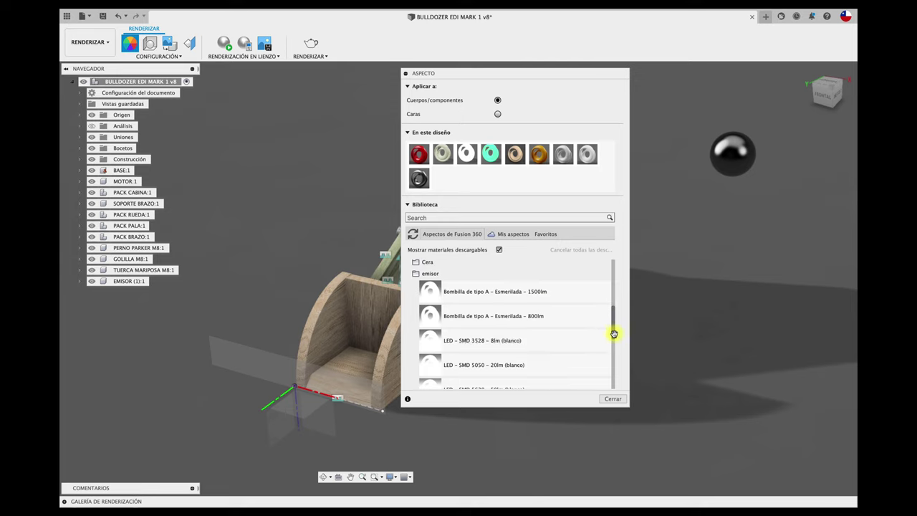
{"action": "left_click_drag", "start_coordinate": [614, 334], "coordinate": [610, 364]}
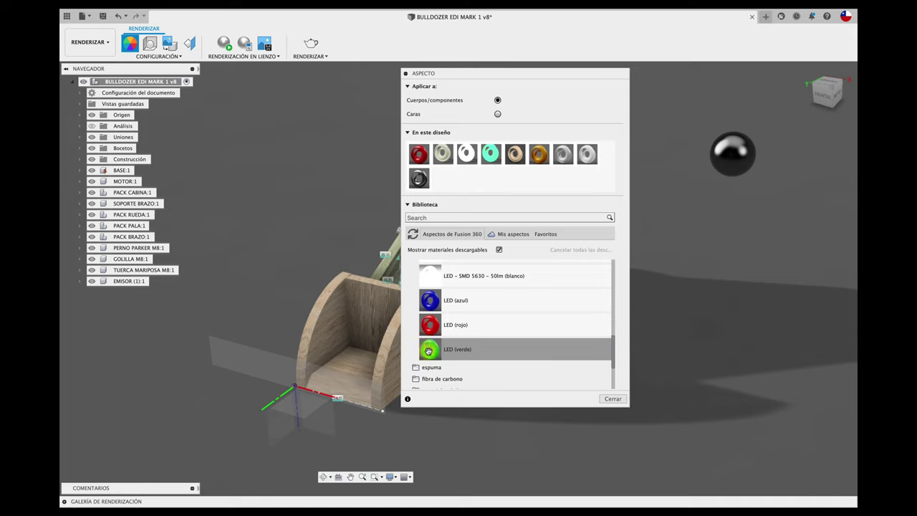
Apply LED (verde) to the sphere, move it nearer the bulldozer, and start an in-canvas render
{"action": "left_click_drag", "start_coordinate": [430, 349], "coordinate": [729, 153]}
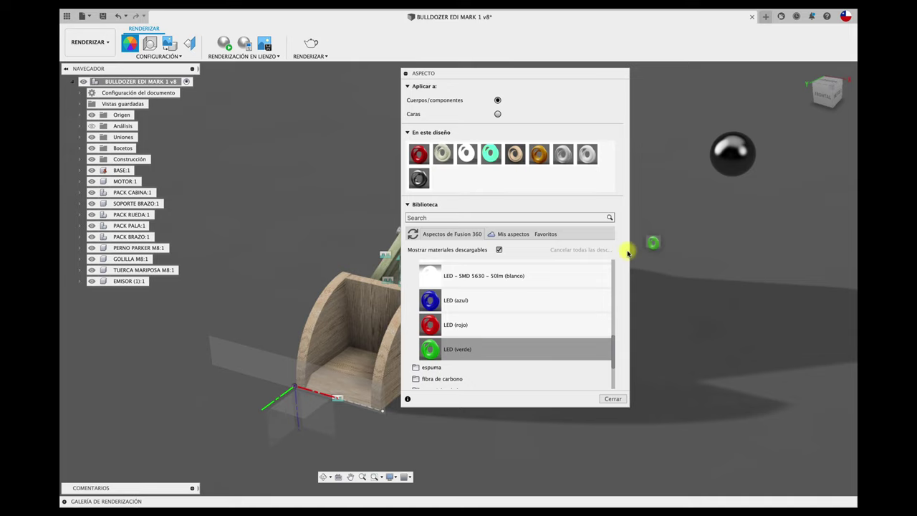
{"action": "left_click", "coordinate": [613, 400]}
{"action": "mouse_move", "coordinate": [727, 191]}
{"action": "left_mouse_down"}
{"action": "mouse_move", "coordinate": [629, 261]}
{"action": "mouse_move", "coordinate": [615, 183]}
{"action": "left_mouse_up"}
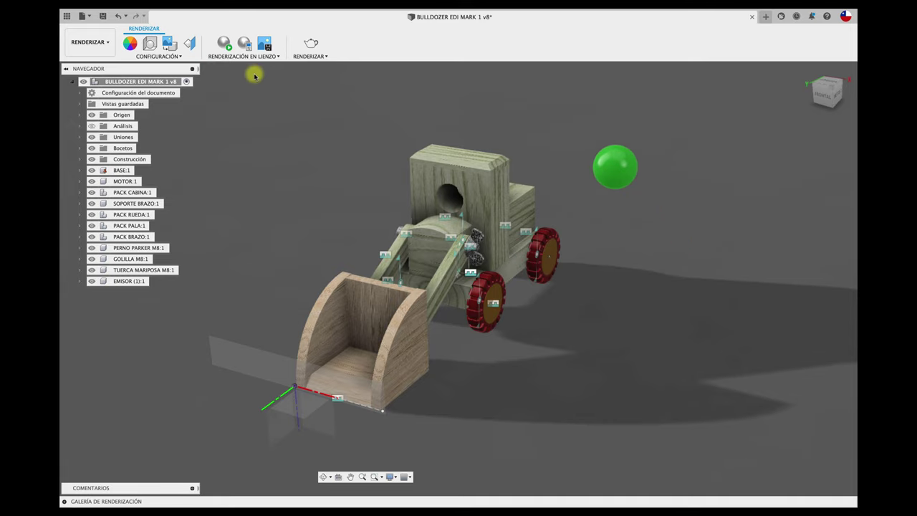
{"action": "left_click", "coordinate": [225, 45]}
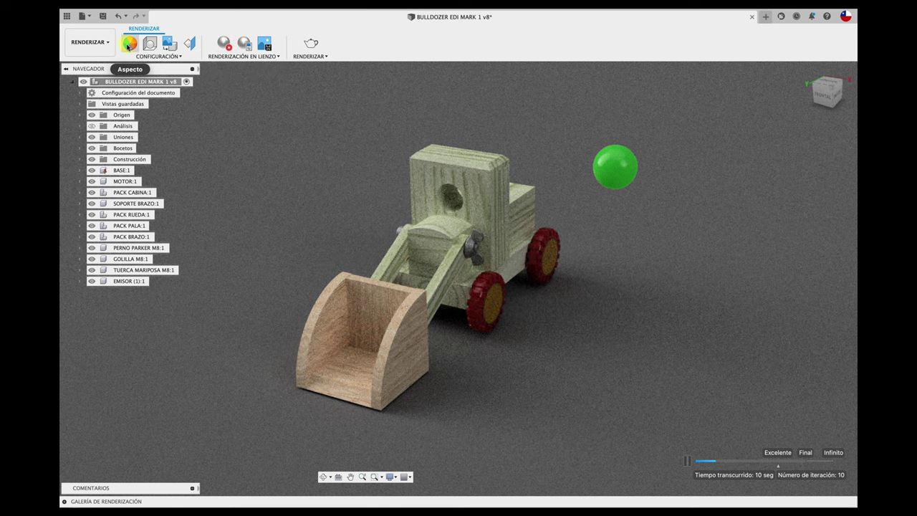
Reopen Appearance and adjust the LED (verde) material's green colour
{"action": "key", "text": "a"}
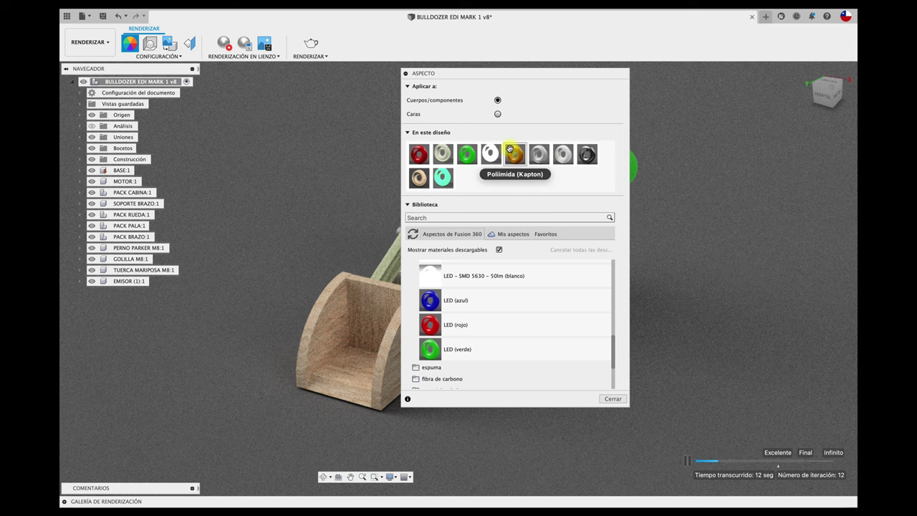
{"action": "left_click_drag", "start_coordinate": [554, 80], "coordinate": [777, 113]}
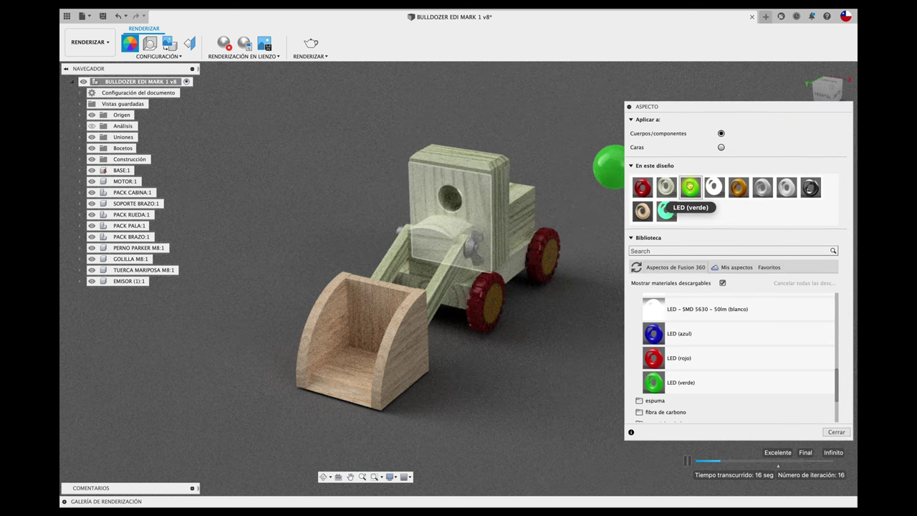
{"action": "double_click", "coordinate": [690, 186]}
{"action": "left_click", "coordinate": [575, 169]}
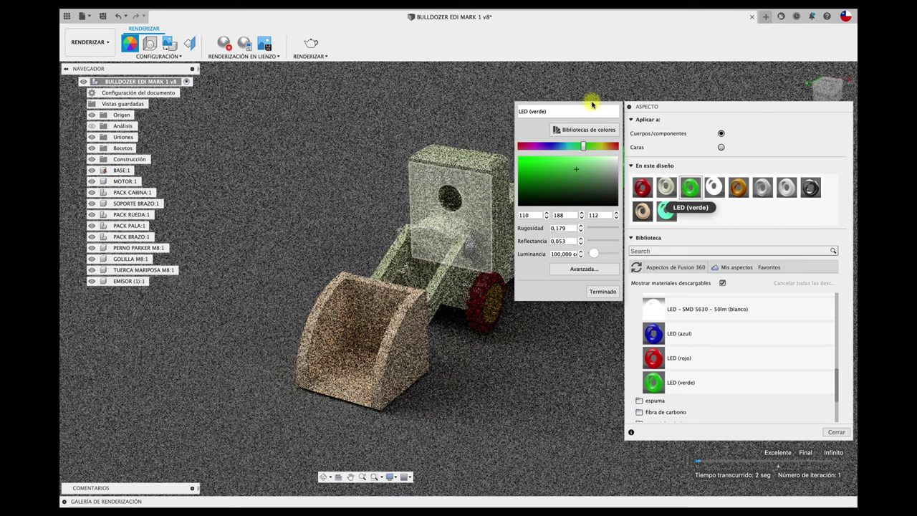
In the advanced Material Editor, raise LED (verde) Emisividad luminance to 56100
{"action": "mouse_move", "coordinate": [641, 107]}
{"action": "left_mouse_down"}
{"action": "mouse_move", "coordinate": [784, 106]}
{"action": "mouse_move", "coordinate": [315, 106]}
{"action": "left_mouse_up"}
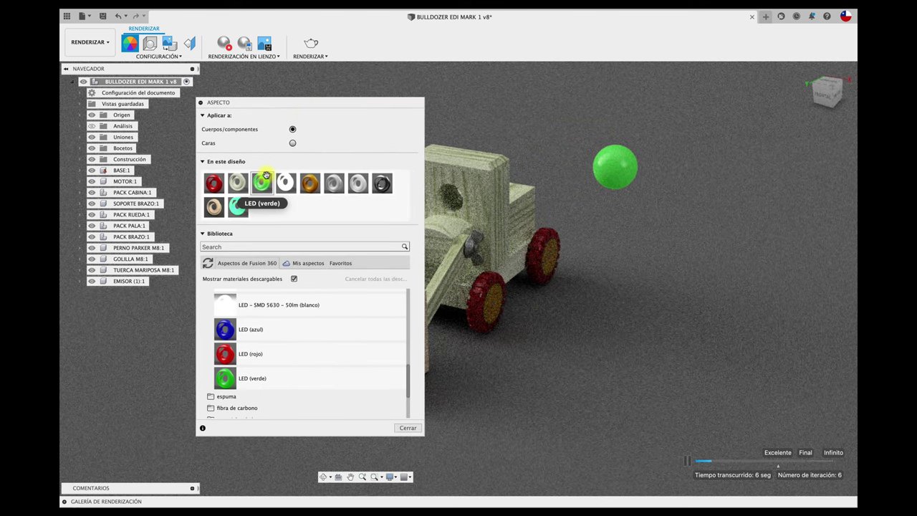
{"action": "double_click", "coordinate": [260, 182]}
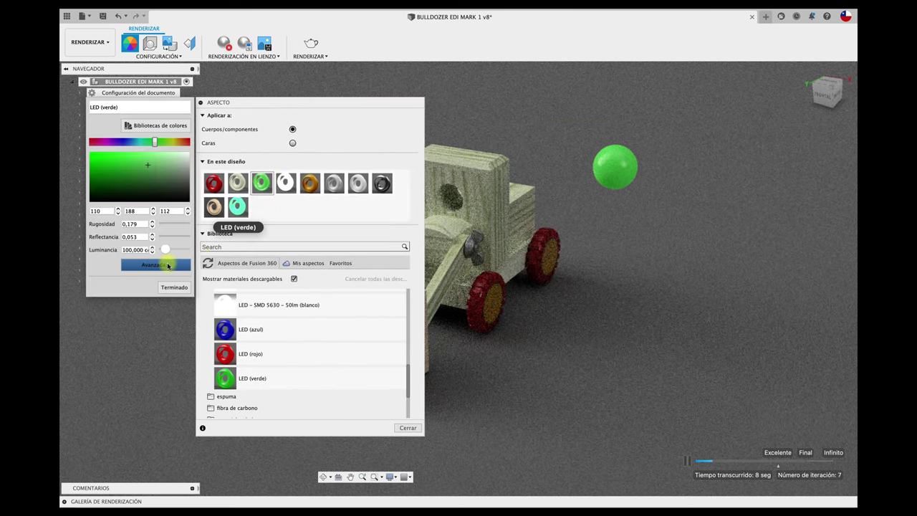
{"action": "left_click", "coordinate": [167, 264]}
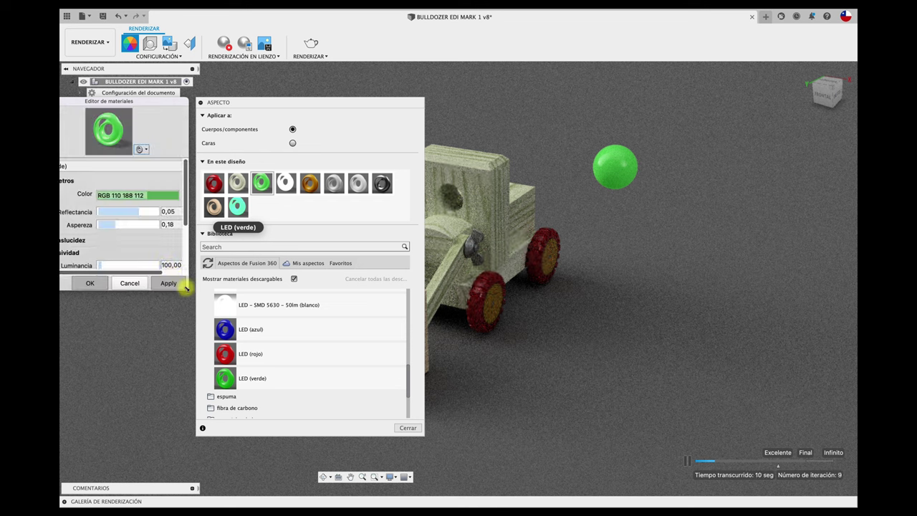
{"action": "left_click_drag", "start_coordinate": [186, 288], "coordinate": [370, 401]}
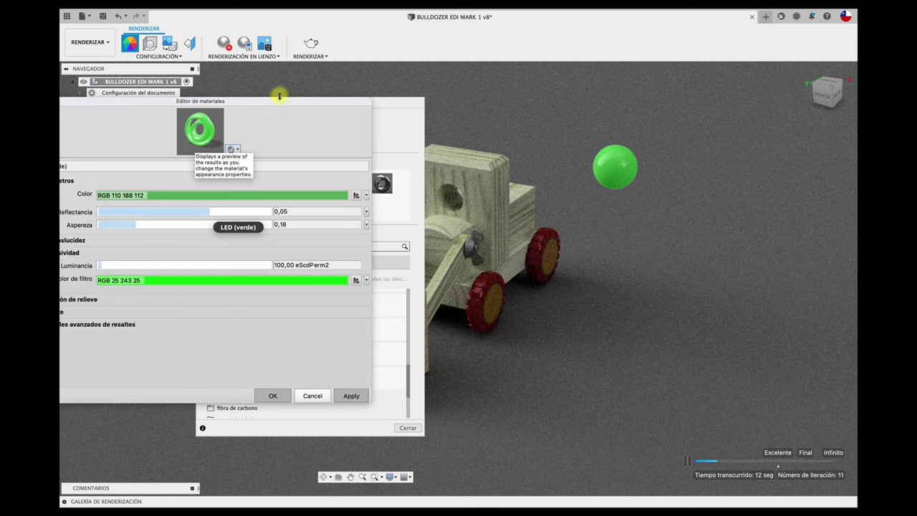
{"action": "left_click_drag", "start_coordinate": [268, 105], "coordinate": [327, 103]}
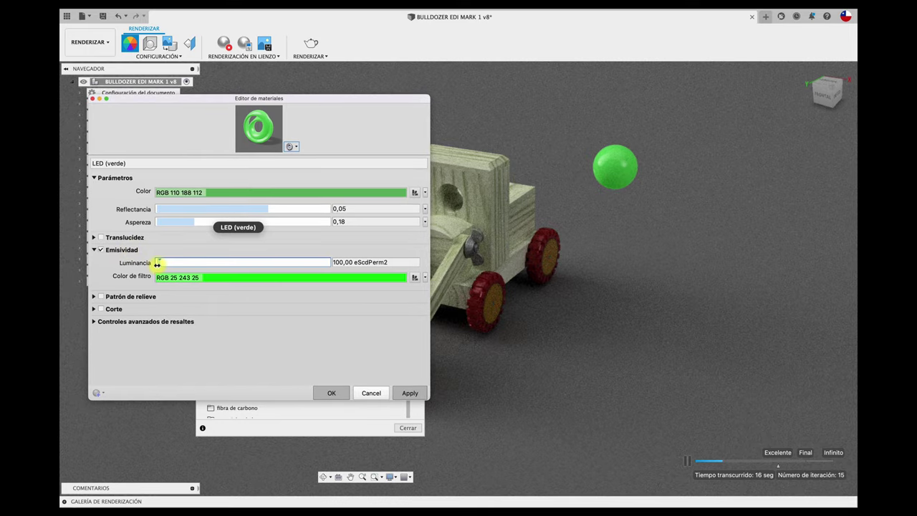
{"action": "left_click_drag", "start_coordinate": [157, 263], "coordinate": [170, 263]}
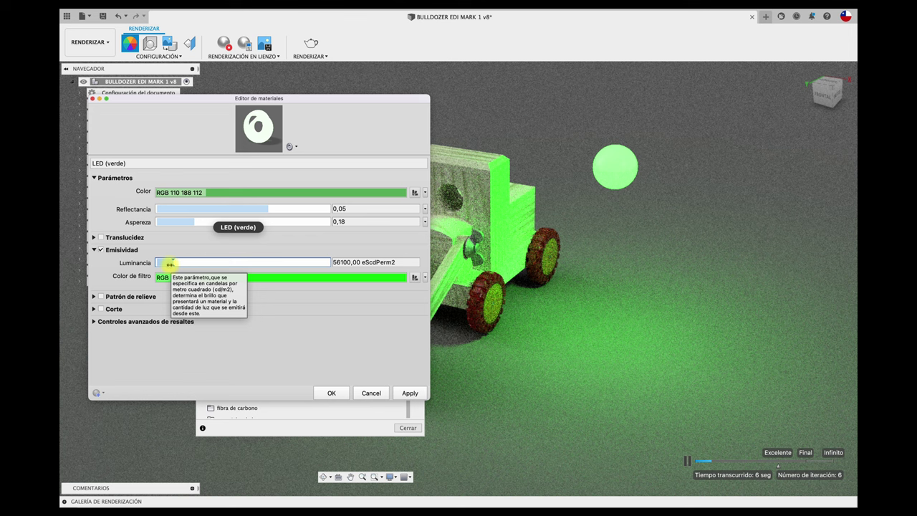
Close the Material Editor, move the Aspecto panel aside, and stop the in-canvas render
{"action": "left_click", "coordinate": [377, 393]}
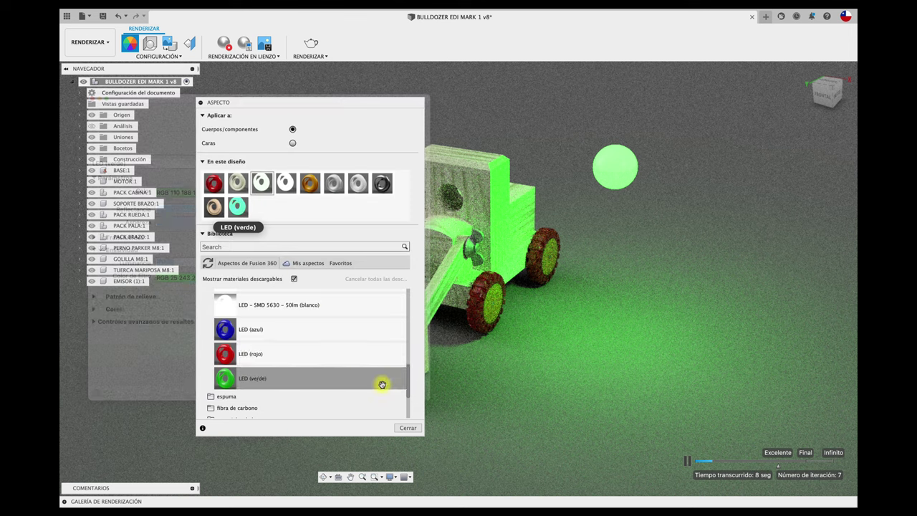
{"action": "left_click_drag", "start_coordinate": [375, 103], "coordinate": [363, 99]}
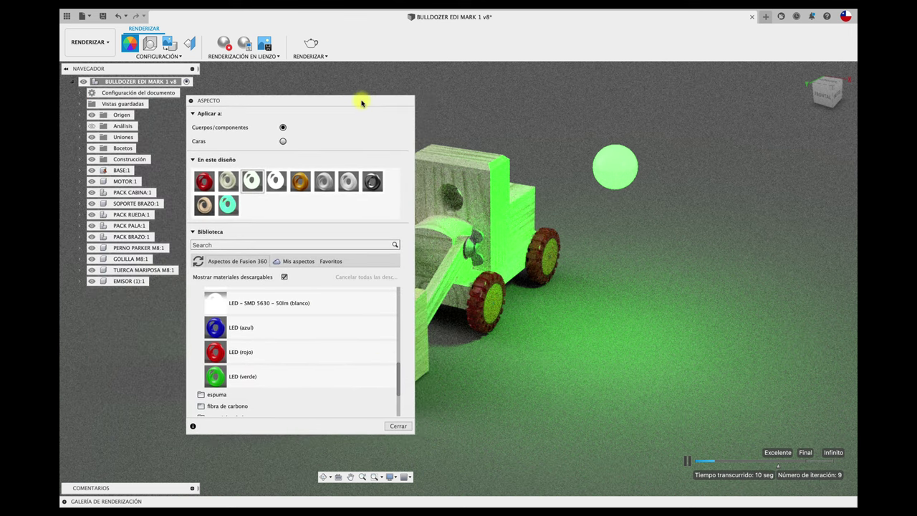
{"action": "left_click", "coordinate": [225, 43]}
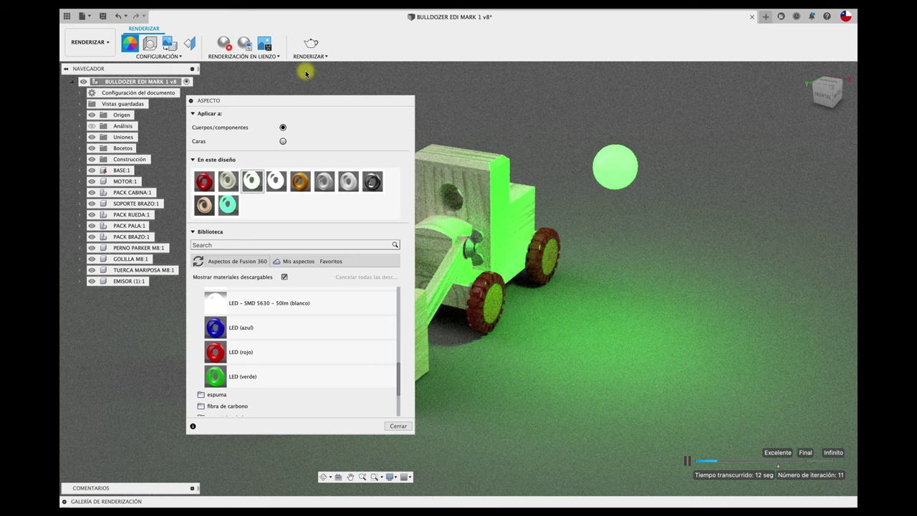
{"action": "mouse_move", "coordinate": [323, 103]}
{"action": "left_mouse_down"}
{"action": "mouse_move", "coordinate": [207, 113]}
{"action": "mouse_move", "coordinate": [339, 107]}
{"action": "left_mouse_up"}
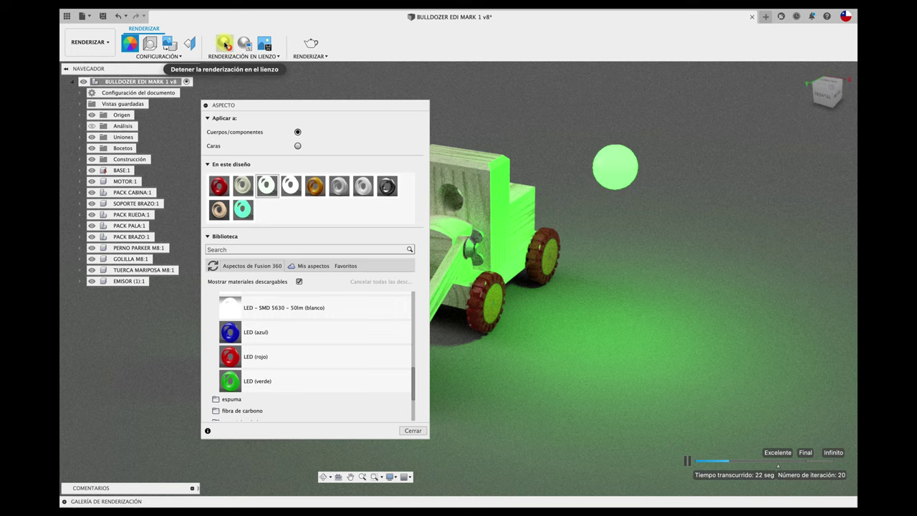
{"action": "left_click", "coordinate": [225, 44]}
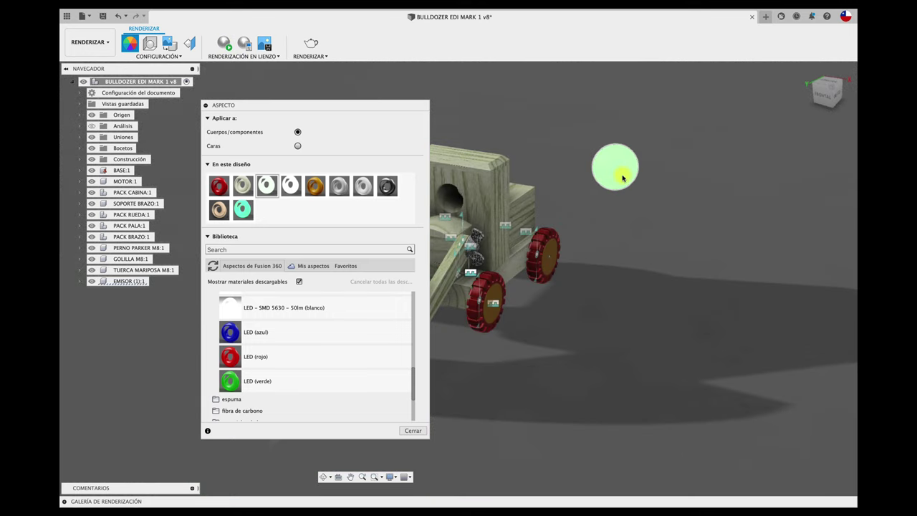
Use Move/Copy to shift the EMISOR sphere 170 mm along X
{"action": "key", "text": "m"}
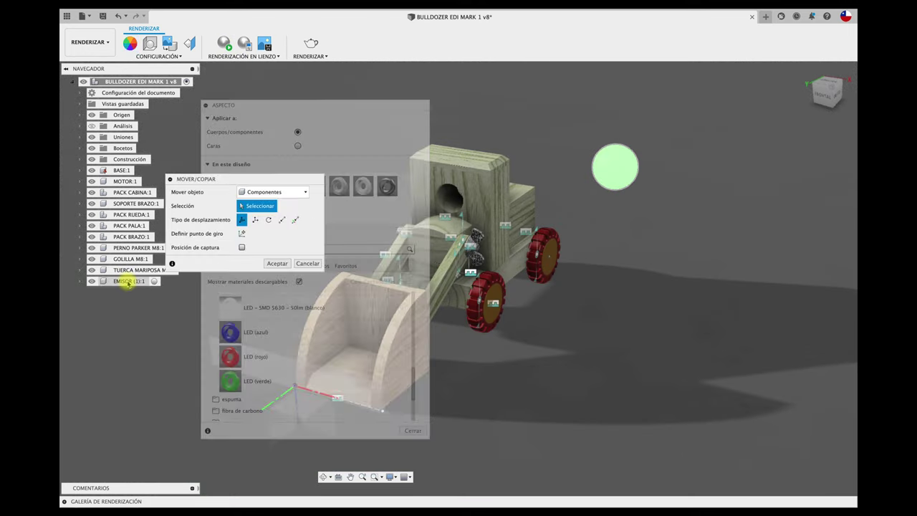
{"action": "left_click", "coordinate": [621, 174]}
{"action": "left_click", "coordinate": [616, 172]}
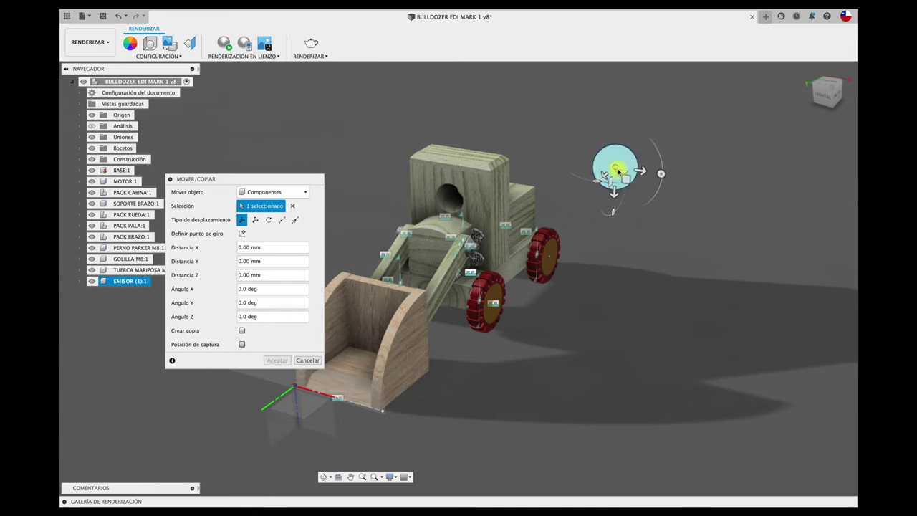
{"action": "left_click_drag", "start_coordinate": [639, 170], "coordinate": [835, 200]}
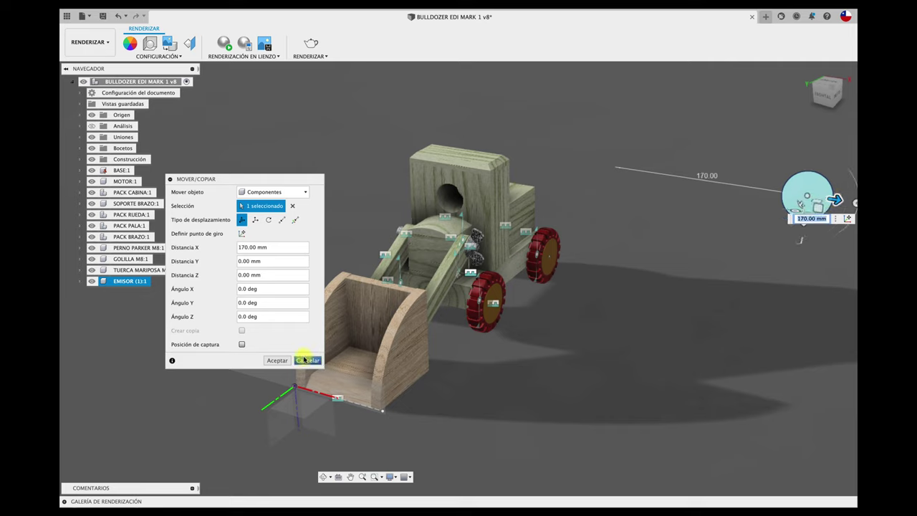
{"action": "left_click", "coordinate": [277, 360]}
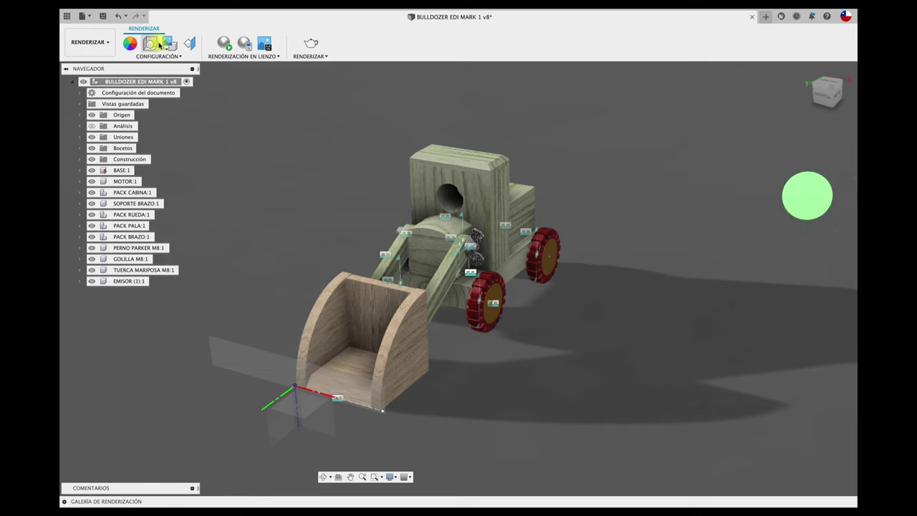
Restart the in-canvas render and apply LED (rojo) to the emitter sphere
{"action": "left_click", "coordinate": [225, 43]}
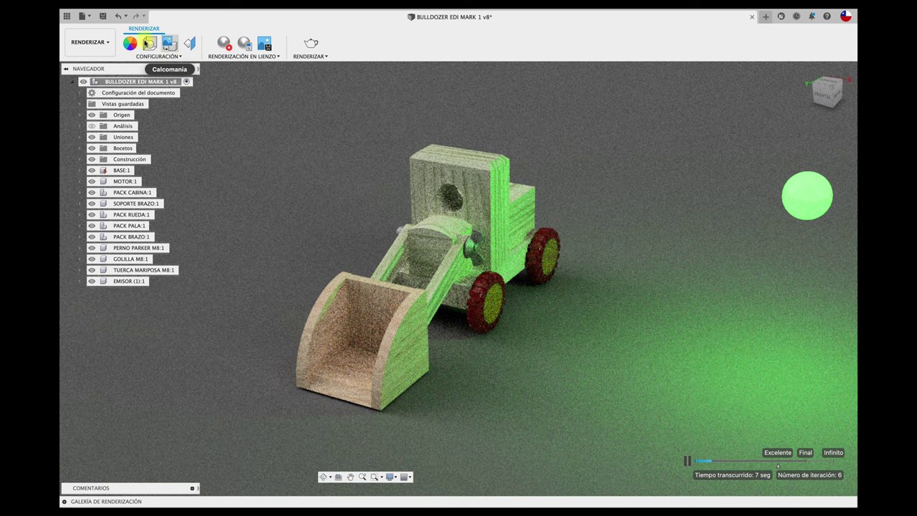
{"action": "left_click", "coordinate": [130, 43]}
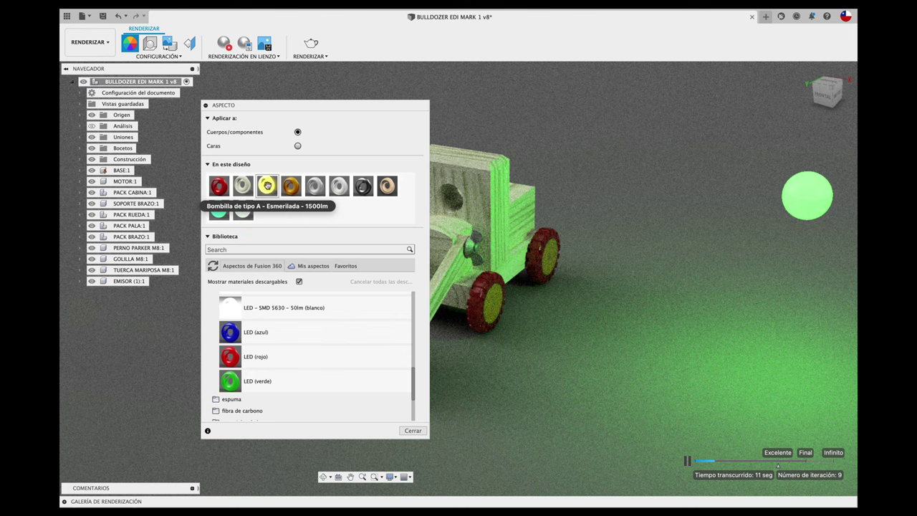
{"action": "mouse_move", "coordinate": [231, 356]}
{"action": "left_mouse_down"}
{"action": "mouse_move", "coordinate": [786, 250]}
{"action": "mouse_move", "coordinate": [809, 200]}
{"action": "left_mouse_up"}
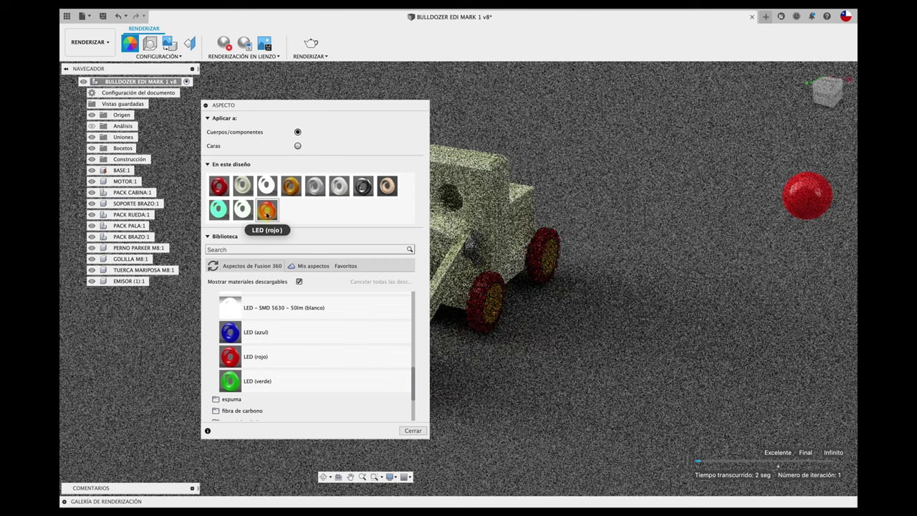
Open the LED (rojo) material editor and set its luminance to 22322,20
{"action": "double_click", "coordinate": [267, 210]}
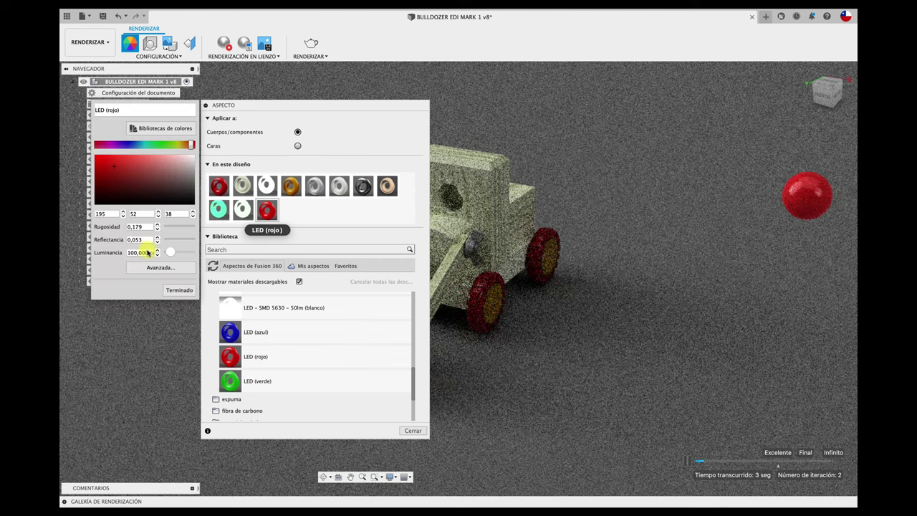
{"action": "left_click", "coordinate": [160, 268]}
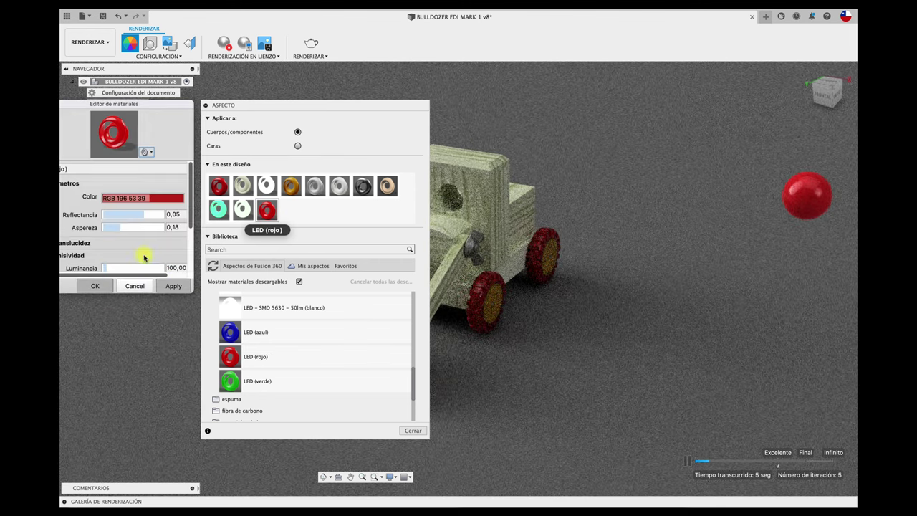
{"action": "left_click_drag", "start_coordinate": [190, 290], "coordinate": [363, 389]}
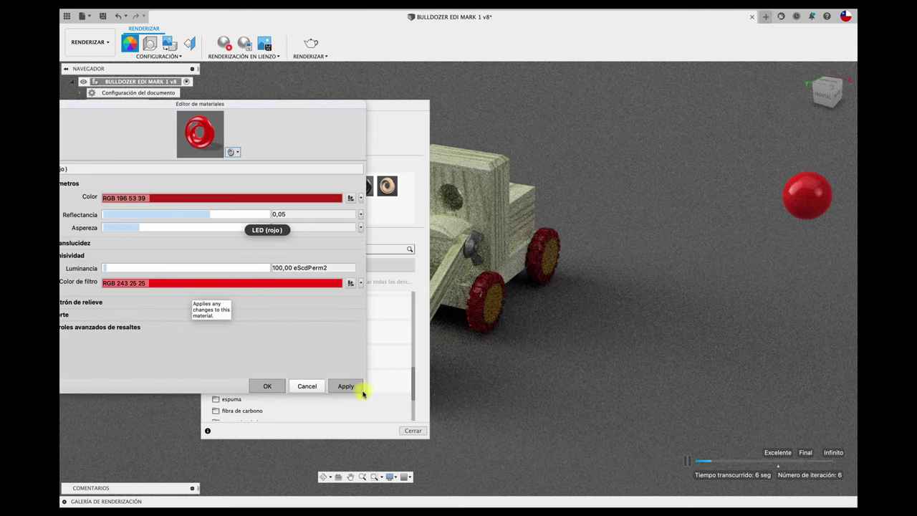
{"action": "left_click_drag", "start_coordinate": [105, 268], "coordinate": [109, 268]}
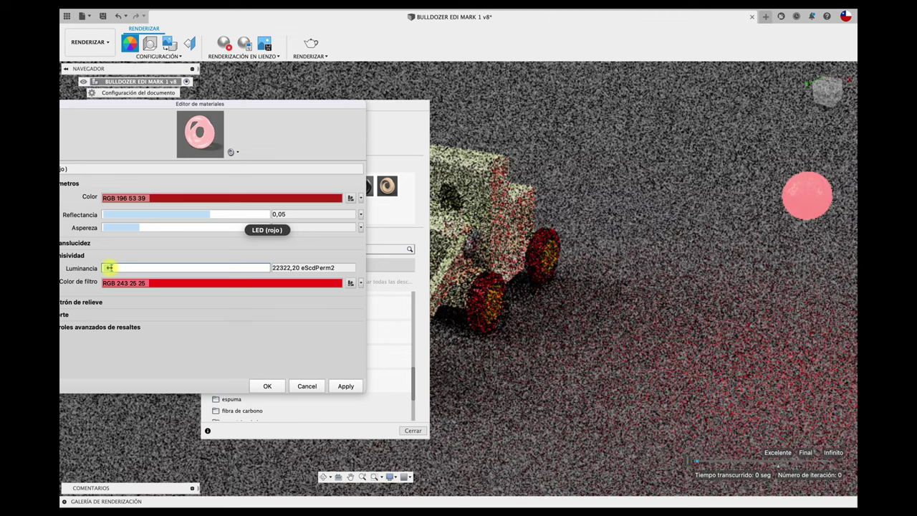
{"action": "left_click_drag", "start_coordinate": [110, 267], "coordinate": [109, 267]}
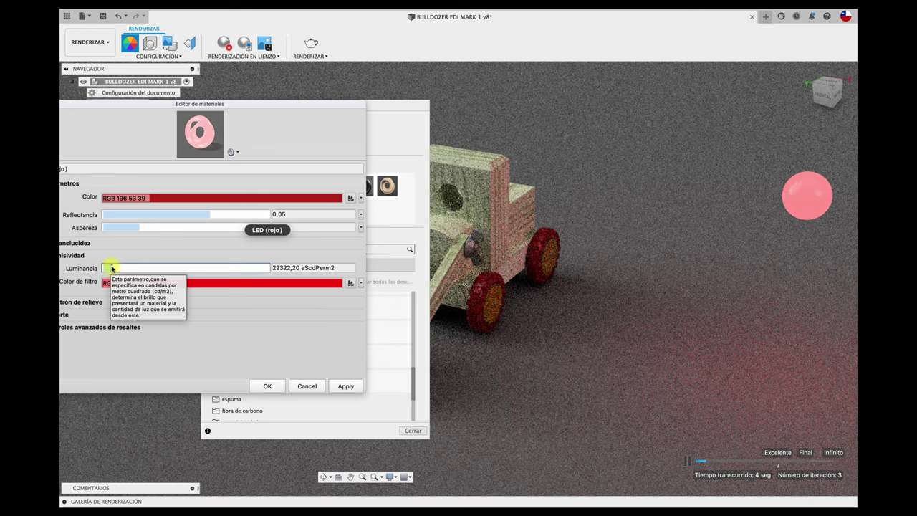
Lower the LED (rojo) reflectance to 0,02, adjust its base colour, and apply the changes
{"action": "left_click_drag", "start_coordinate": [270, 104], "coordinate": [331, 152]}
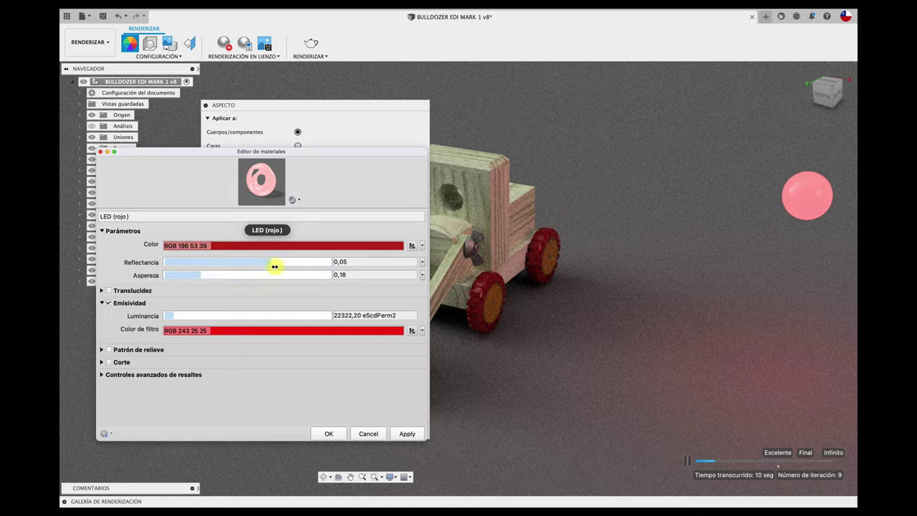
{"action": "left_click_drag", "start_coordinate": [271, 262], "coordinate": [197, 263]}
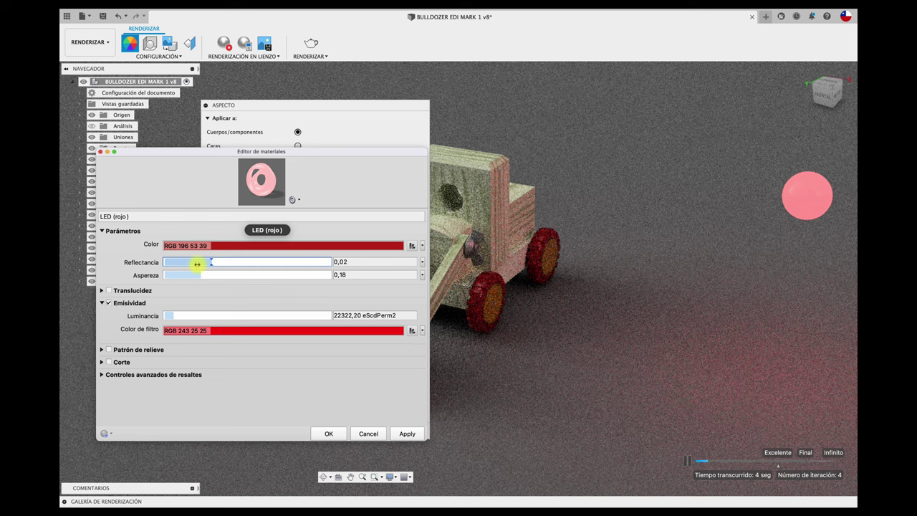
{"action": "left_click", "coordinate": [279, 246]}
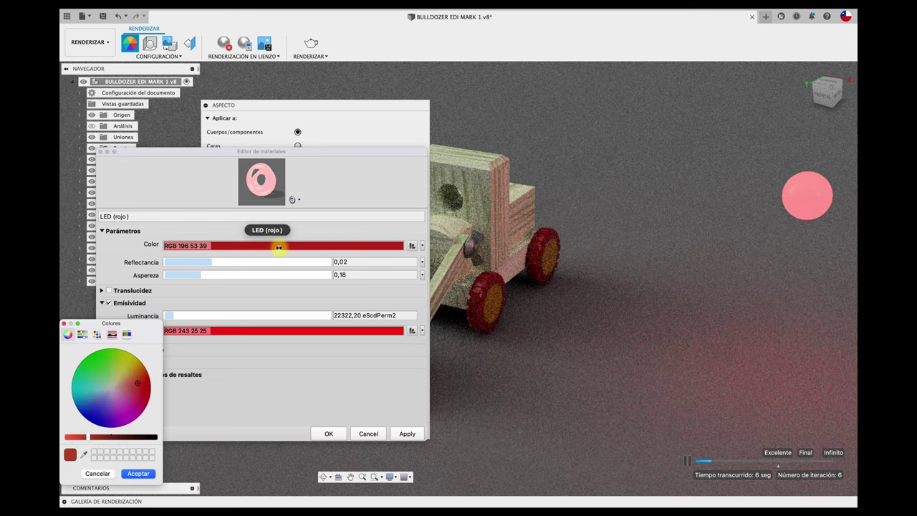
{"action": "left_click_drag", "start_coordinate": [152, 384], "coordinate": [92, 387]}
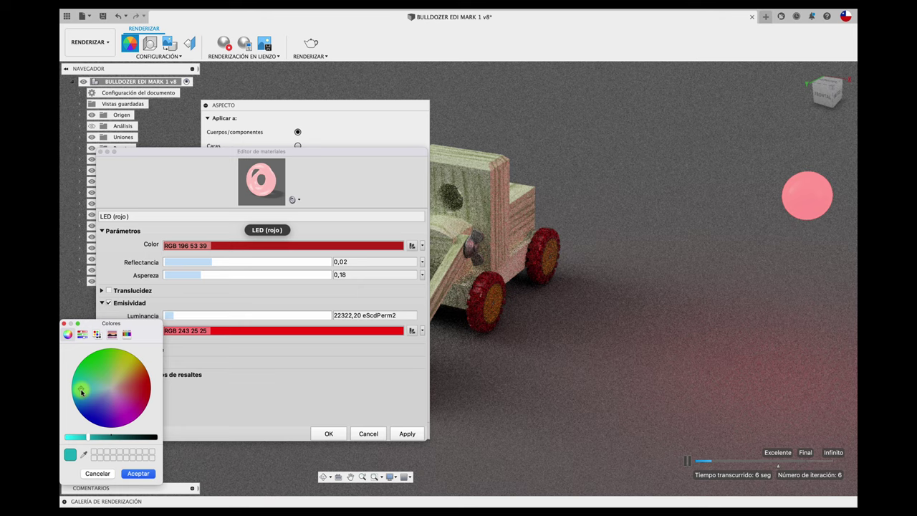
{"action": "left_click_drag", "start_coordinate": [81, 392], "coordinate": [80, 397]}
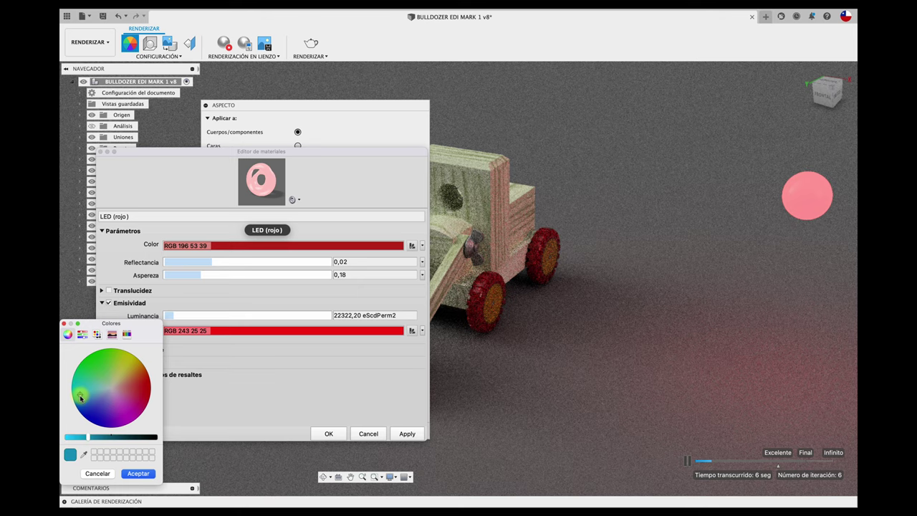
{"action": "left_click", "coordinate": [138, 474]}
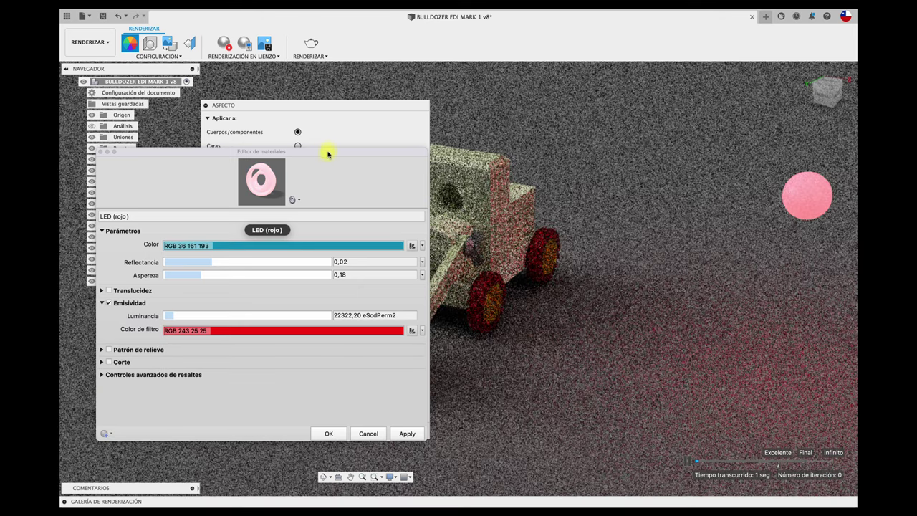
{"action": "left_click_drag", "start_coordinate": [327, 154], "coordinate": [501, 158]}
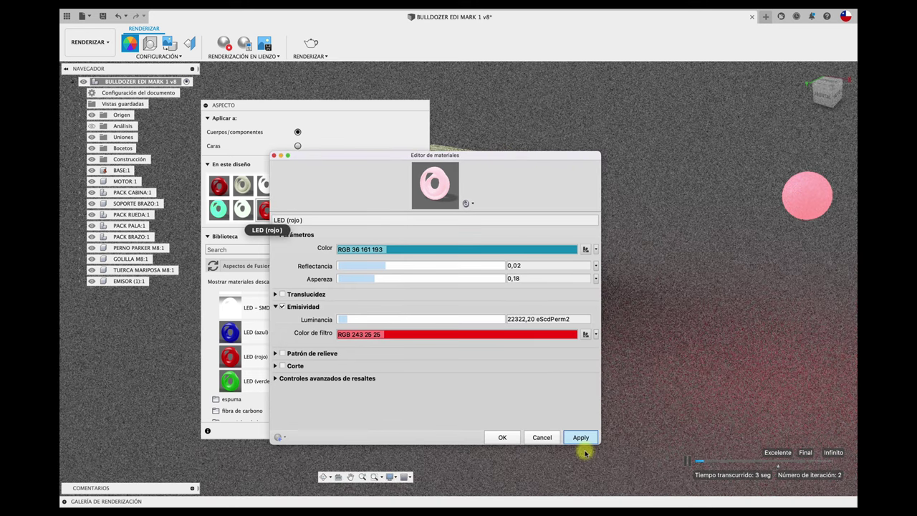
{"action": "left_click", "coordinate": [582, 437]}
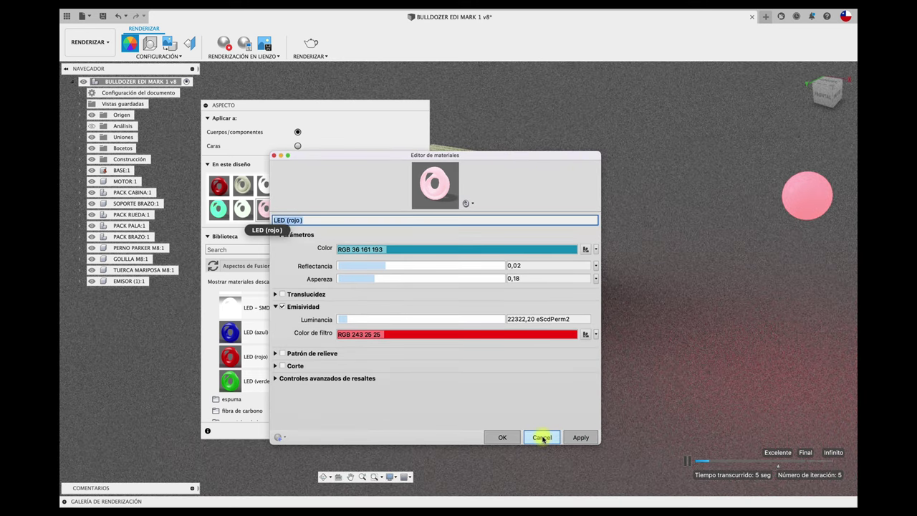
{"action": "left_click", "coordinate": [538, 437]}
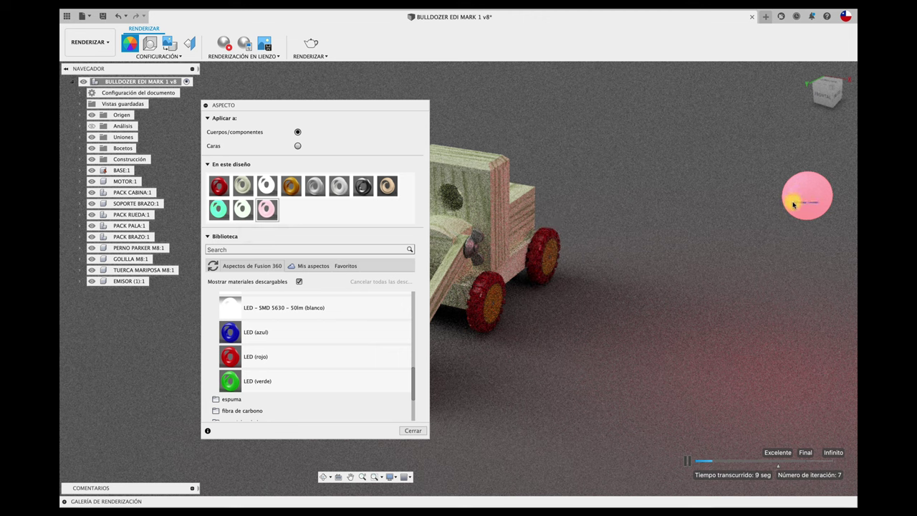
Close the Aspecto panel and zoom in on the bulldozer while the in-canvas render refines
{"action": "left_click", "coordinate": [414, 431]}
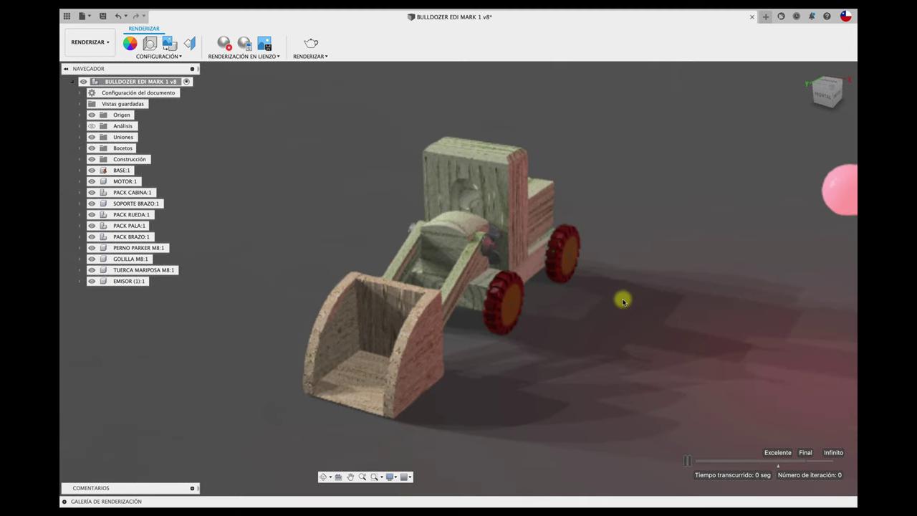
{"action": "scroll", "coordinate": [625, 306], "scroll_direction": "up", "scroll_amount": 3}
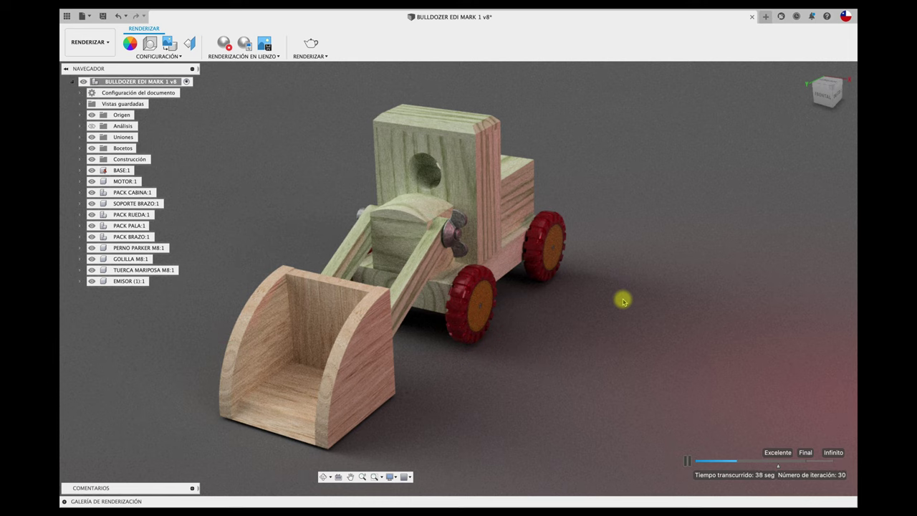
{"action": "middle_click_drag", "start_coordinate": [608, 280], "coordinate": [585, 250], "text": "shift"}
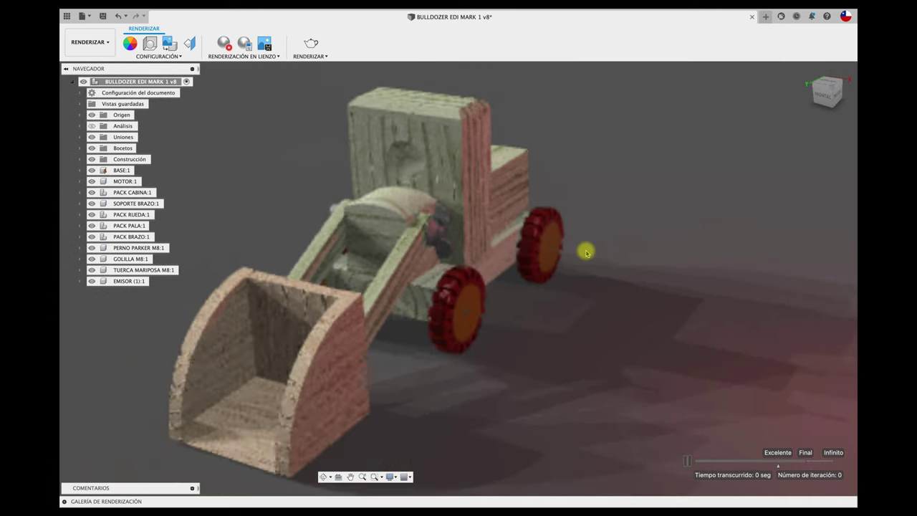
Stop the in-canvas render and check the bulldozer from the front and home views
{"action": "scroll", "coordinate": [585, 252], "scroll_direction": "down", "scroll_amount": 2}
{"action": "left_click", "coordinate": [226, 47]}
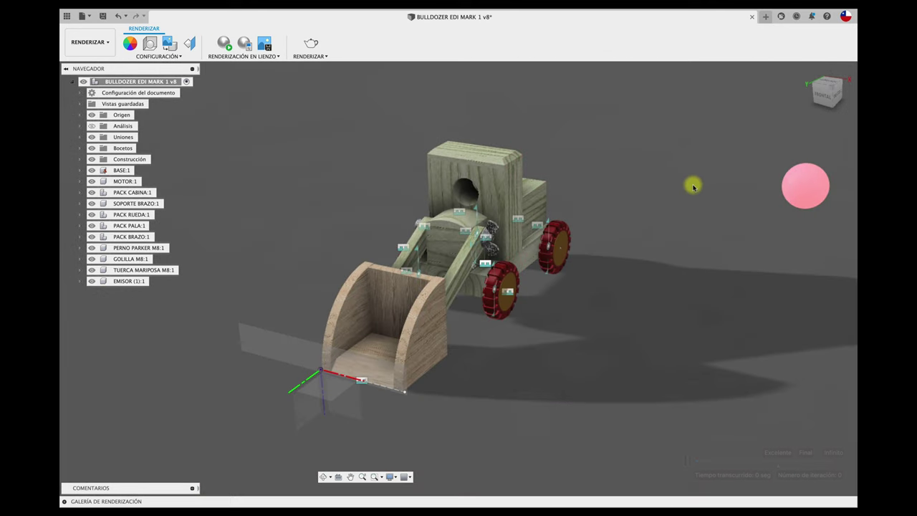
{"action": "left_click", "coordinate": [822, 98]}
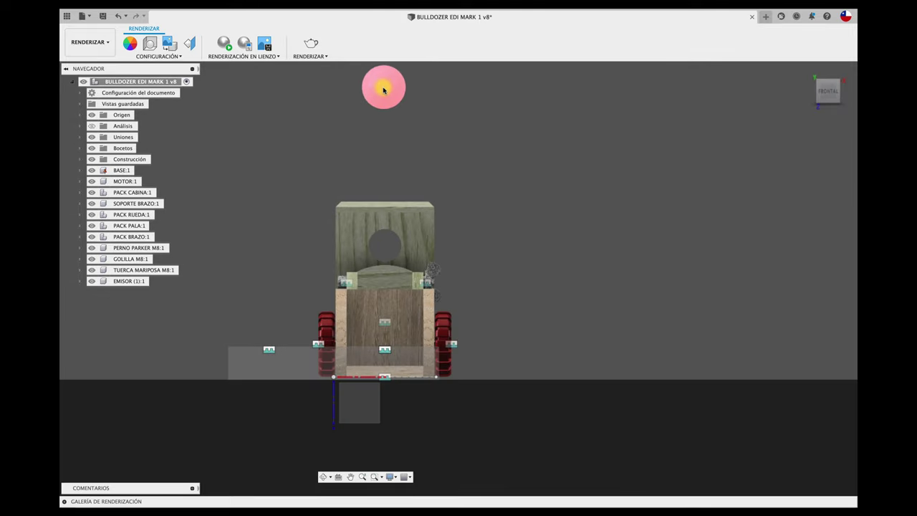
{"action": "key", "text": "F6"}
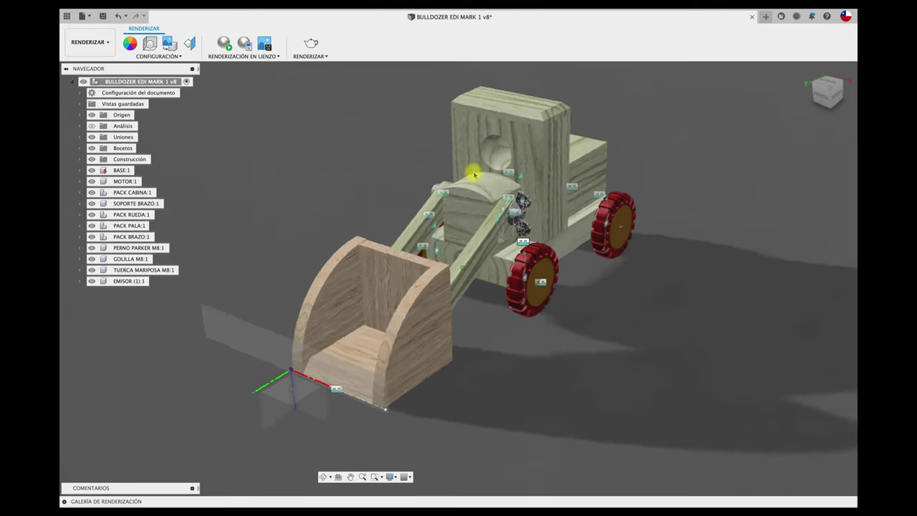
Apply the LED (verde) appearance to the sphere and raise its luminance
{"action": "left_click", "coordinate": [131, 45]}
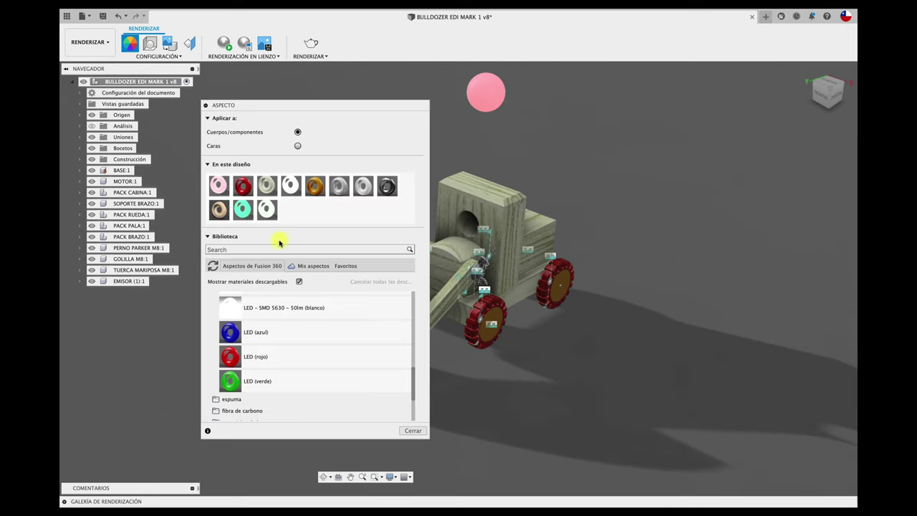
{"action": "left_click_drag", "start_coordinate": [270, 210], "coordinate": [473, 115]}
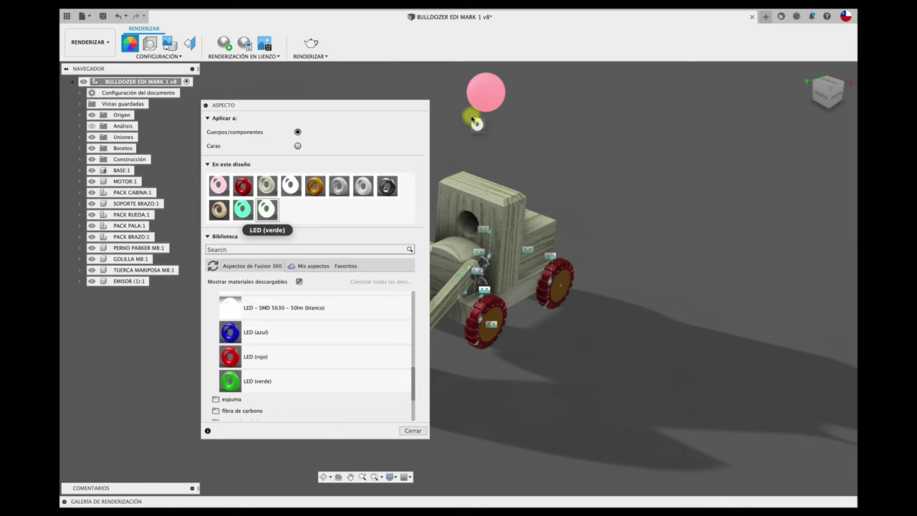
{"action": "double_click", "coordinate": [277, 210]}
{"action": "left_click_drag", "start_coordinate": [175, 253], "coordinate": [173, 253]}
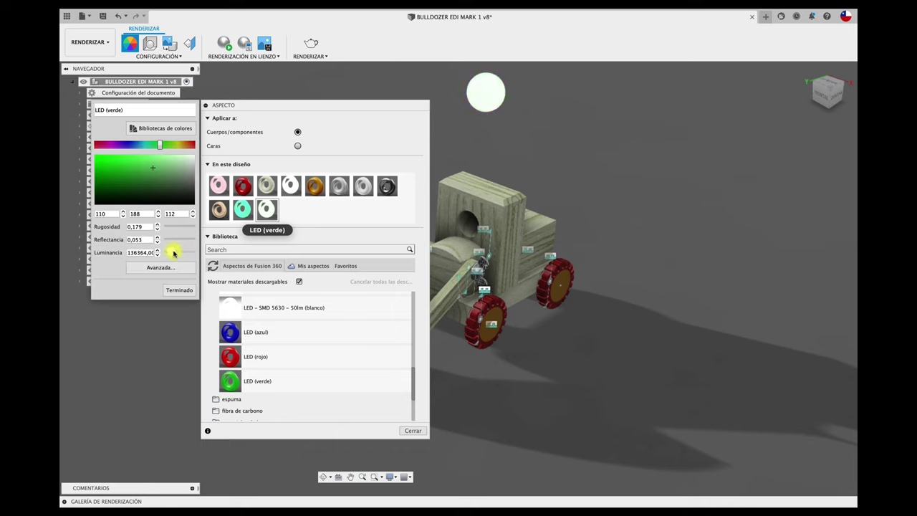
{"action": "left_click", "coordinate": [162, 267]}
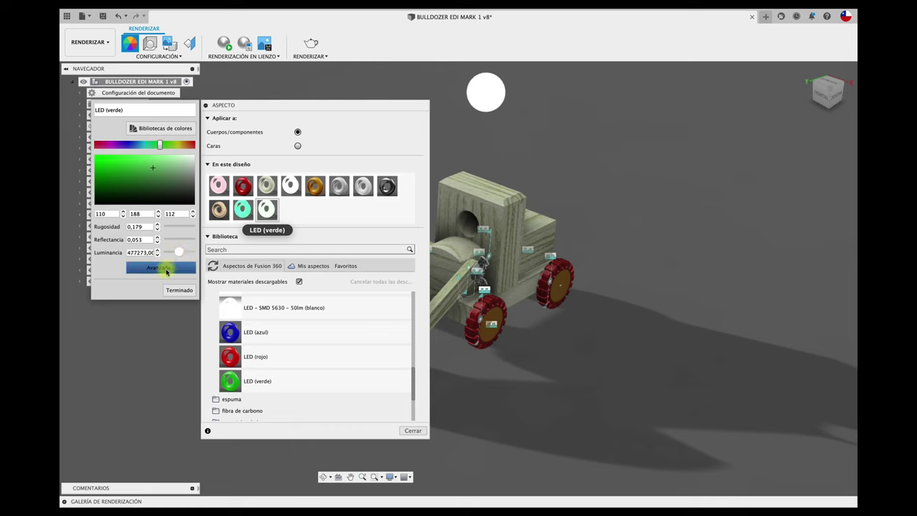
{"action": "left_click_drag", "start_coordinate": [133, 267], "coordinate": [141, 267]}
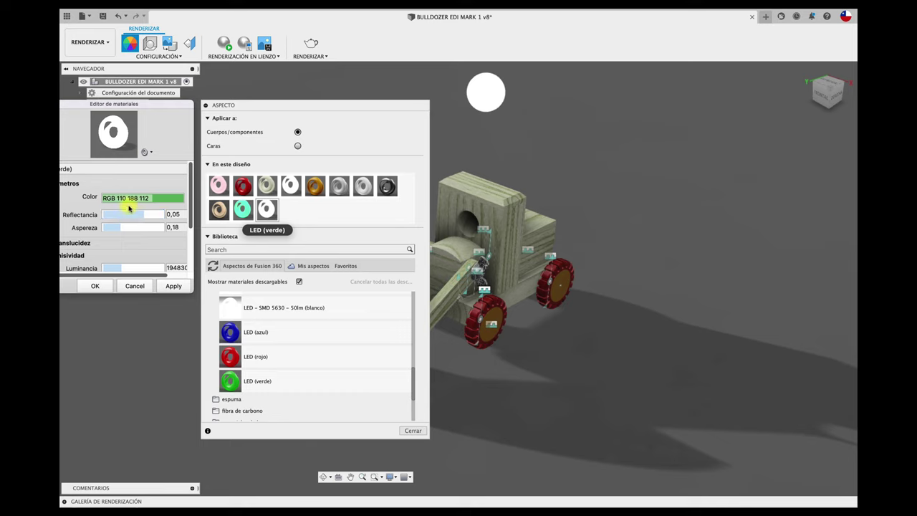
Replace it with the LED (azul) appearance at higher luminance, then orbit to a three-quarter view
{"action": "mouse_move", "coordinate": [229, 332]}
{"action": "left_mouse_down"}
{"action": "mouse_move", "coordinate": [303, 241]}
{"action": "mouse_move", "coordinate": [291, 209]}
{"action": "mouse_move", "coordinate": [478, 102]}
{"action": "left_mouse_up"}
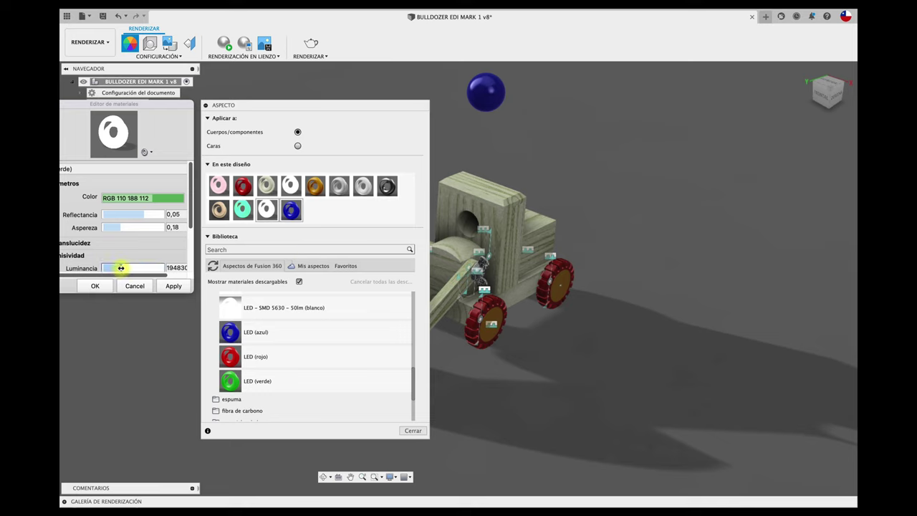
{"action": "left_click_drag", "start_coordinate": [120, 268], "coordinate": [137, 268]}
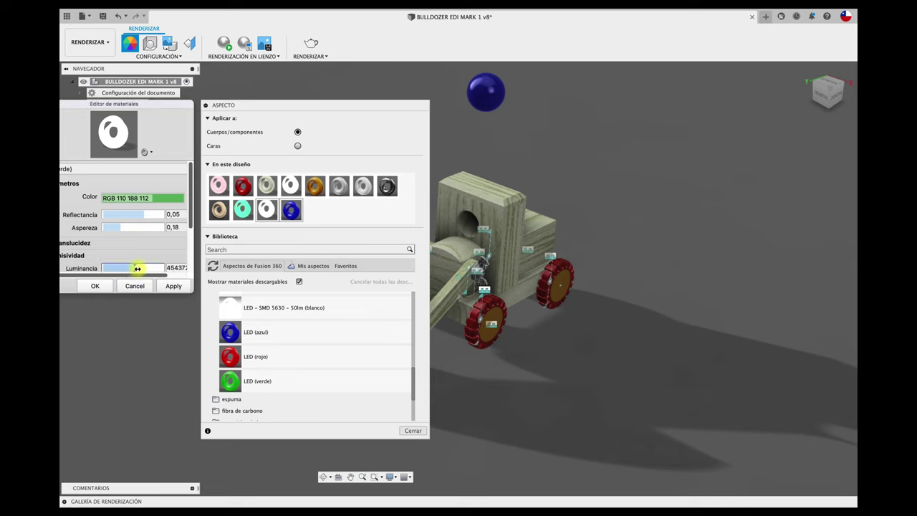
{"action": "left_click", "coordinate": [413, 431]}
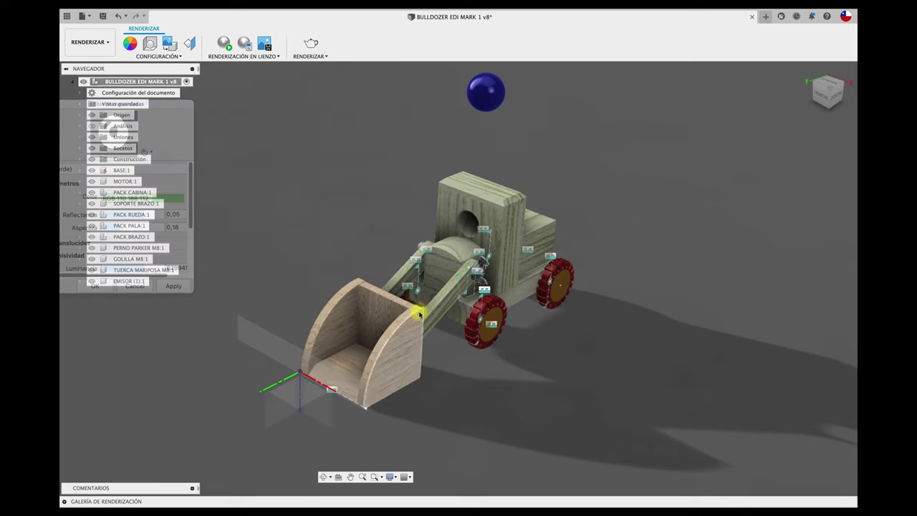
{"action": "left_click", "coordinate": [826, 96]}
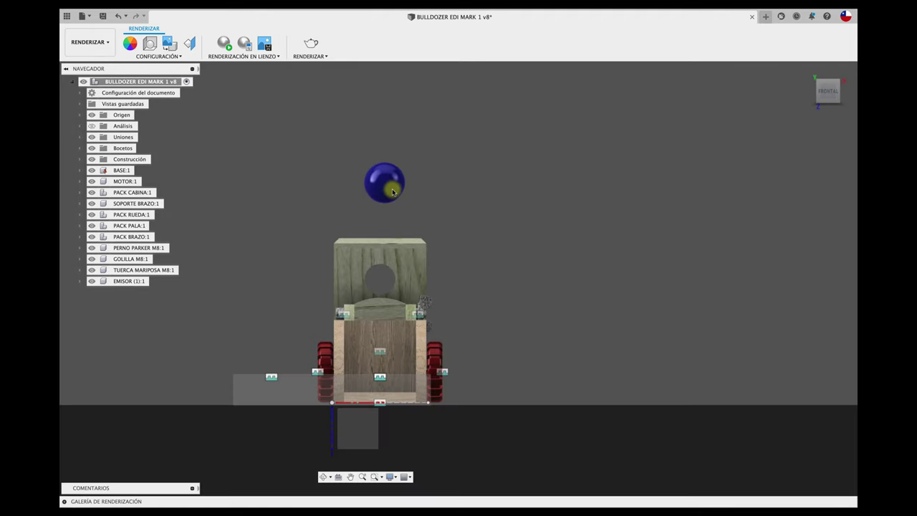
{"action": "mouse_move", "coordinate": [393, 193]}
{"action": "middle_mouse_down", "text": "shift"}
{"action": "mouse_move", "coordinate": [495, 126]}
{"action": "mouse_move", "coordinate": [462, 119]}
{"action": "middle_mouse_up", "text": "shift"}
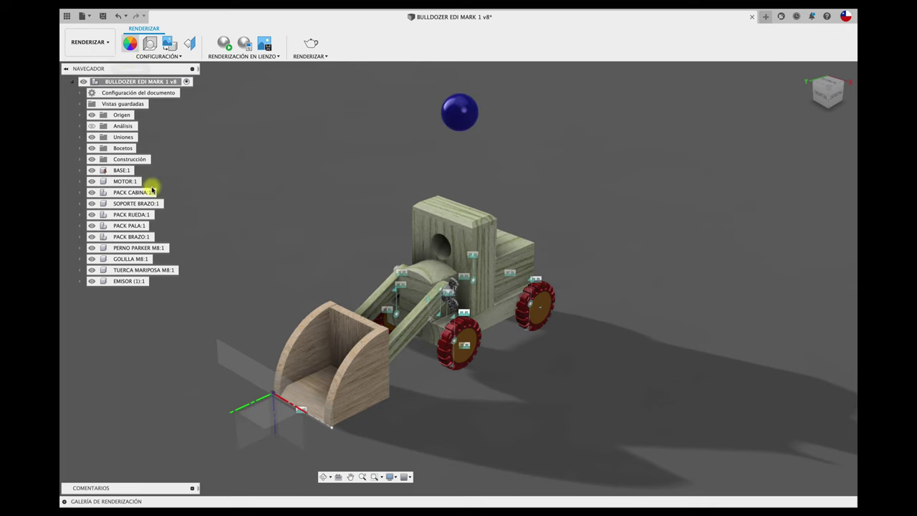
Select the EMISOR body and try the white and pink LED appearances on it
{"action": "key", "text": "a"}
{"action": "left_click", "coordinate": [94, 281]}
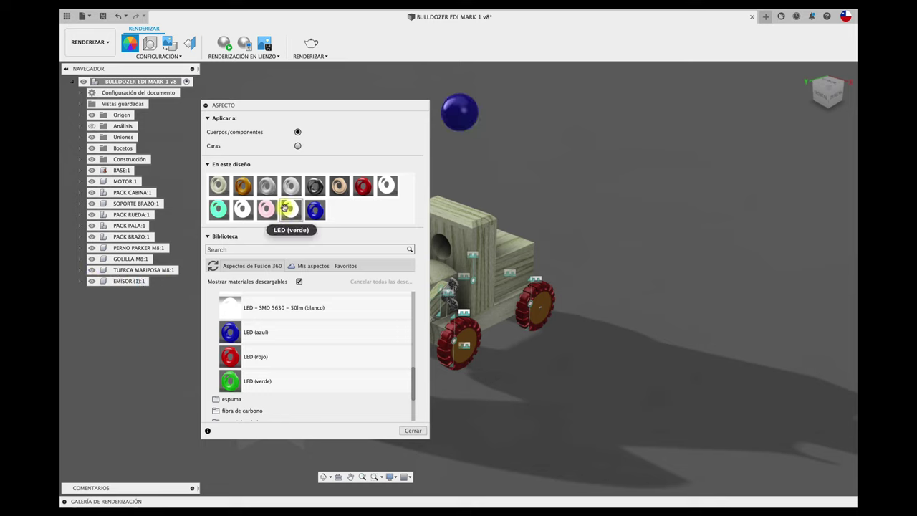
{"action": "left_click_drag", "start_coordinate": [290, 210], "coordinate": [465, 135]}
{"action": "left_click_drag", "start_coordinate": [267, 207], "coordinate": [465, 121]}
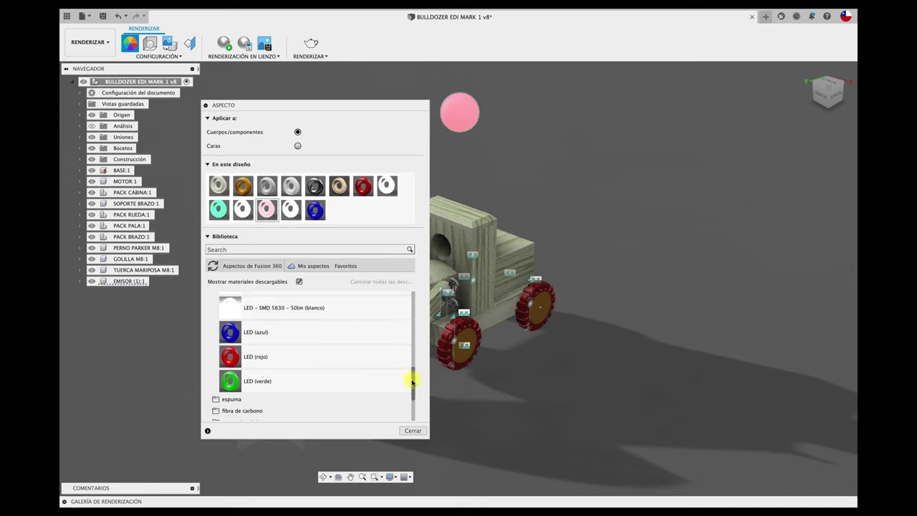
{"action": "left_click_drag", "start_coordinate": [413, 378], "coordinate": [417, 362]}
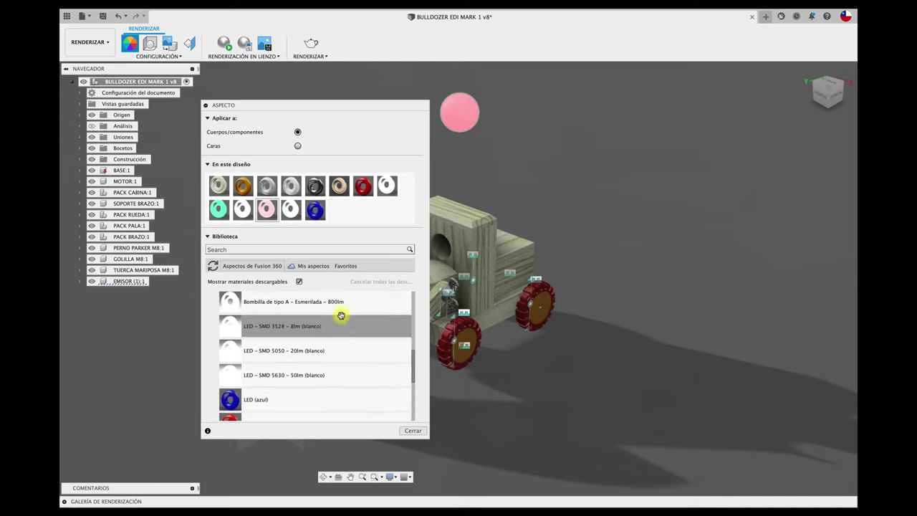
{"action": "left_click_drag", "start_coordinate": [413, 365], "coordinate": [412, 356]}
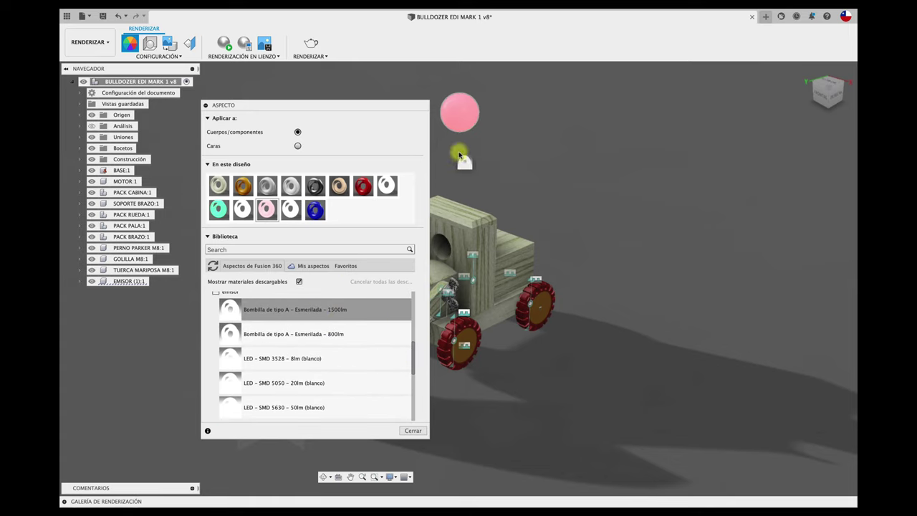
Apply Bombilla de tipo A – Esmerilada – 1500lm to the sphere and raise its luminance to about 664122
{"action": "left_click_drag", "start_coordinate": [259, 313], "coordinate": [469, 113]}
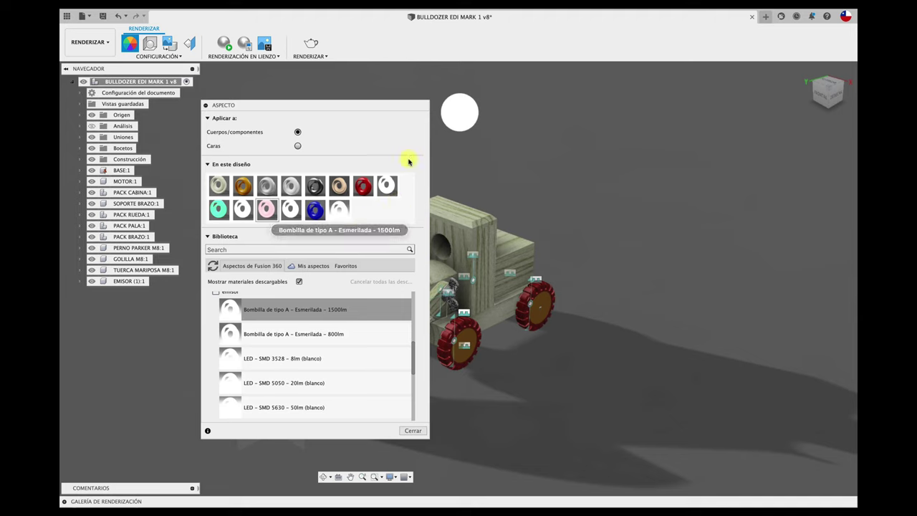
{"action": "double_click", "coordinate": [339, 208]}
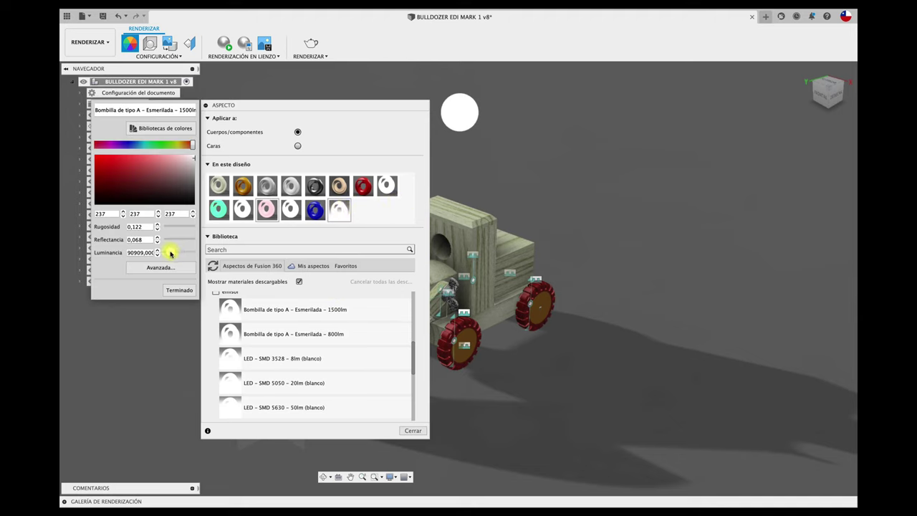
{"action": "left_click_drag", "start_coordinate": [171, 253], "coordinate": [167, 241]}
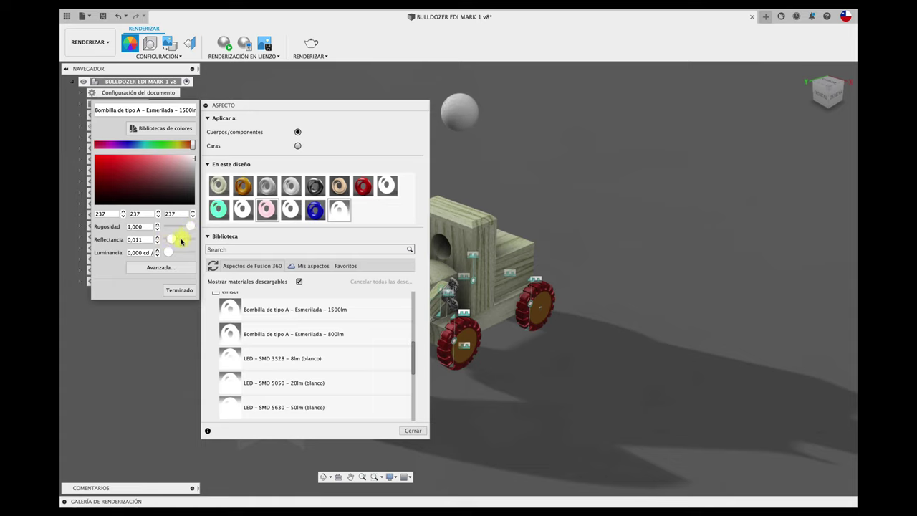
{"action": "left_click", "coordinate": [167, 267]}
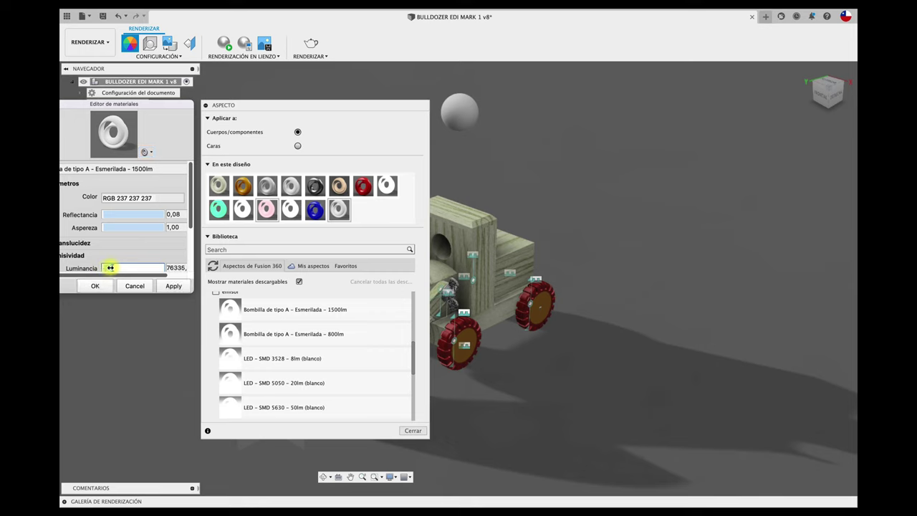
{"action": "left_click_drag", "start_coordinate": [107, 268], "coordinate": [122, 267]}
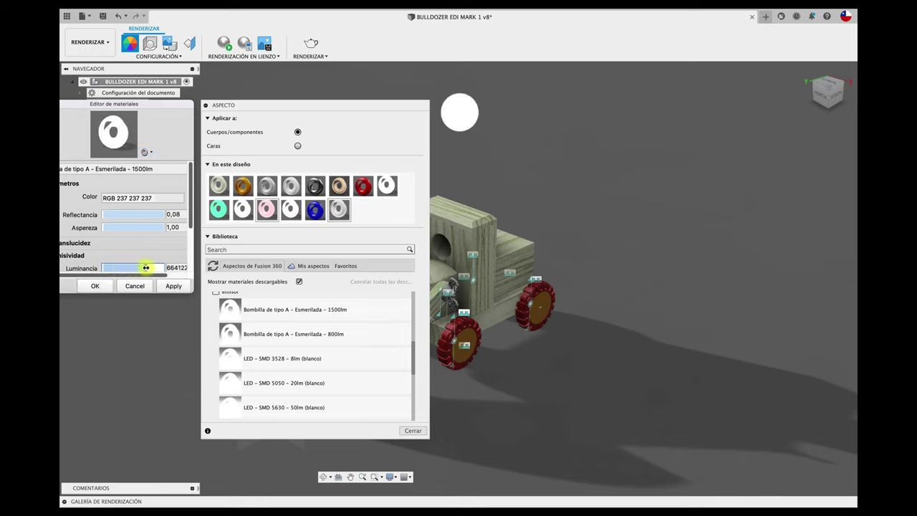
{"action": "left_click", "coordinate": [173, 285]}
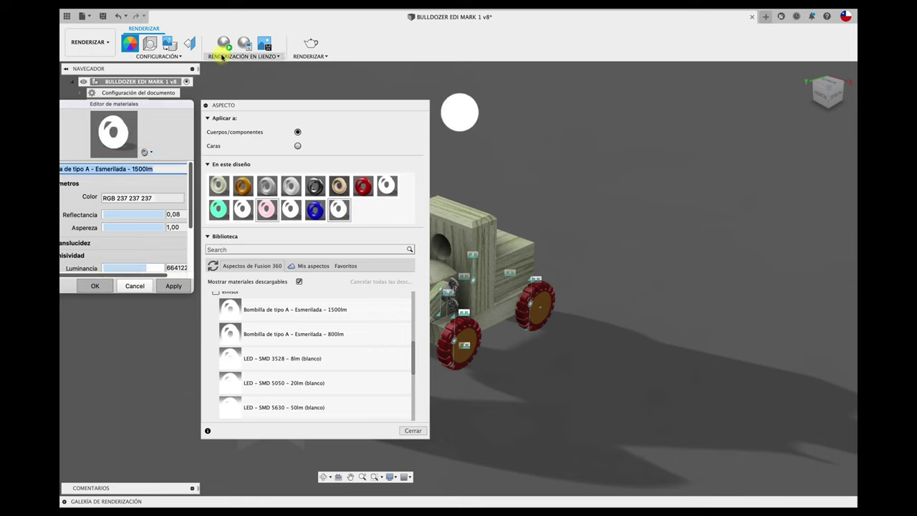
Start the in-canvas render and lower the frosted bulb's luminance to 83969
{"action": "left_click", "coordinate": [225, 44]}
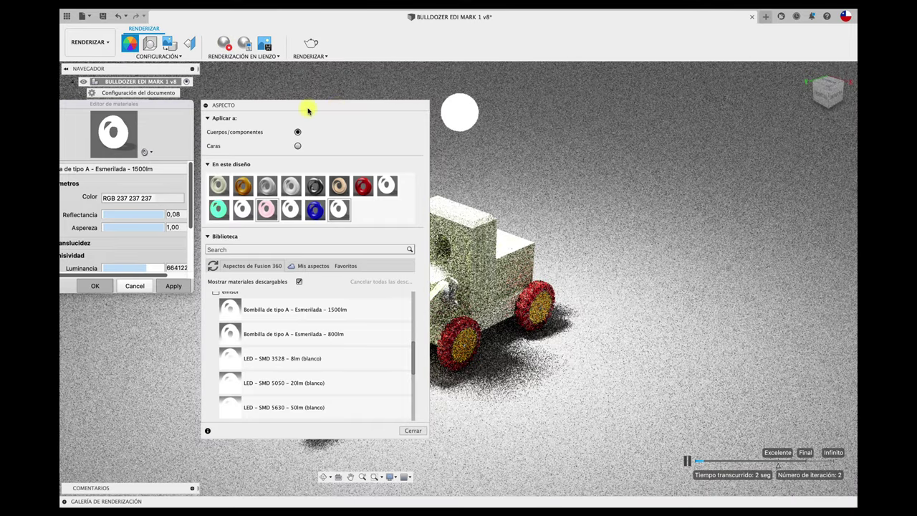
{"action": "mouse_move", "coordinate": [308, 108]}
{"action": "left_mouse_down"}
{"action": "mouse_move", "coordinate": [745, 116]}
{"action": "mouse_move", "coordinate": [723, 109]}
{"action": "left_mouse_up"}
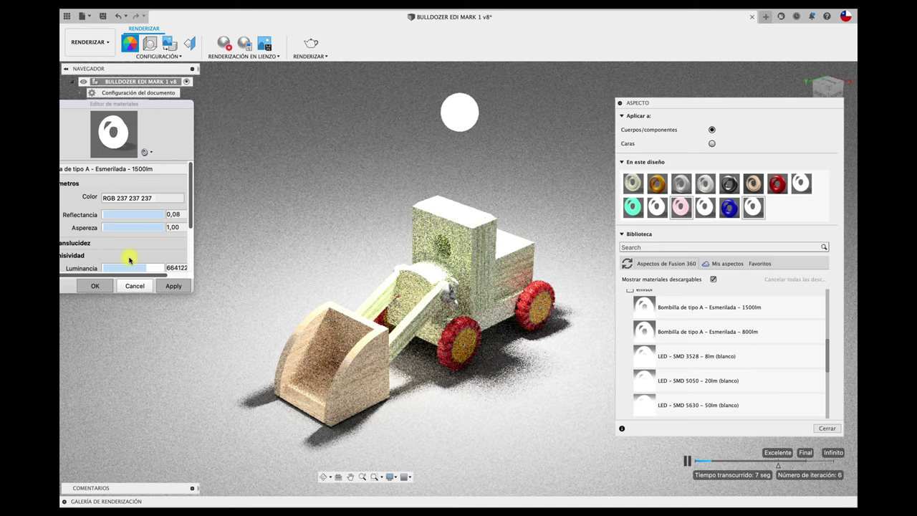
{"action": "left_click_drag", "start_coordinate": [144, 267], "coordinate": [113, 268]}
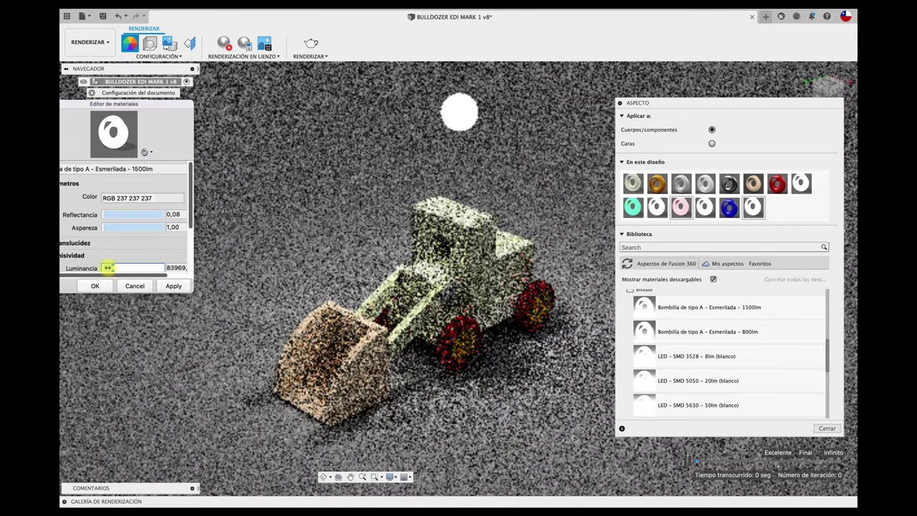
{"action": "left_click_drag", "start_coordinate": [113, 268], "coordinate": [109, 268]}
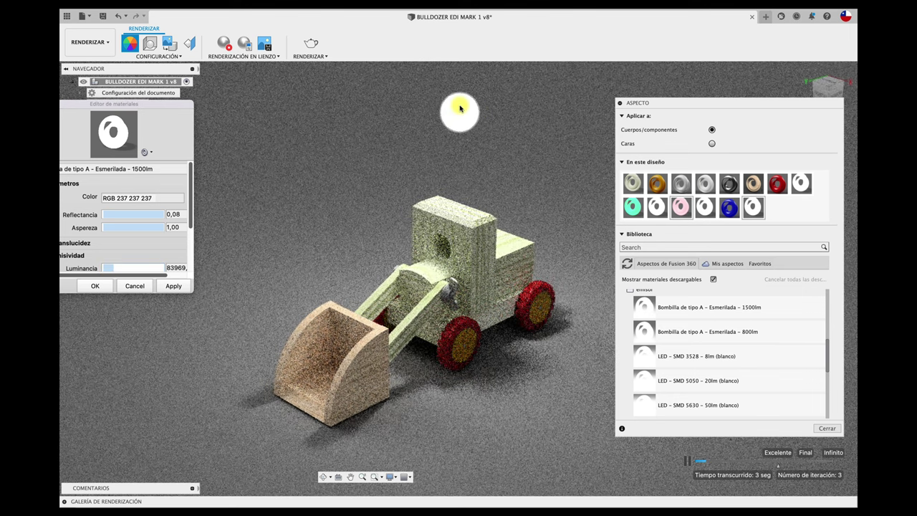
Move the light sphere -80 mm along Z, then pan and zoom the render view
{"action": "key", "text": "m"}
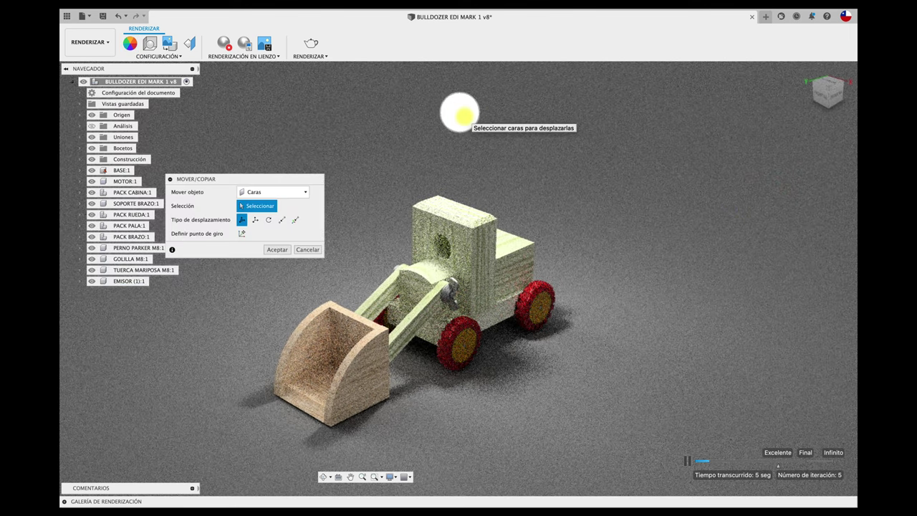
{"action": "left_click", "coordinate": [466, 119]}
{"action": "left_click_drag", "start_coordinate": [459, 140], "coordinate": [457, 66]}
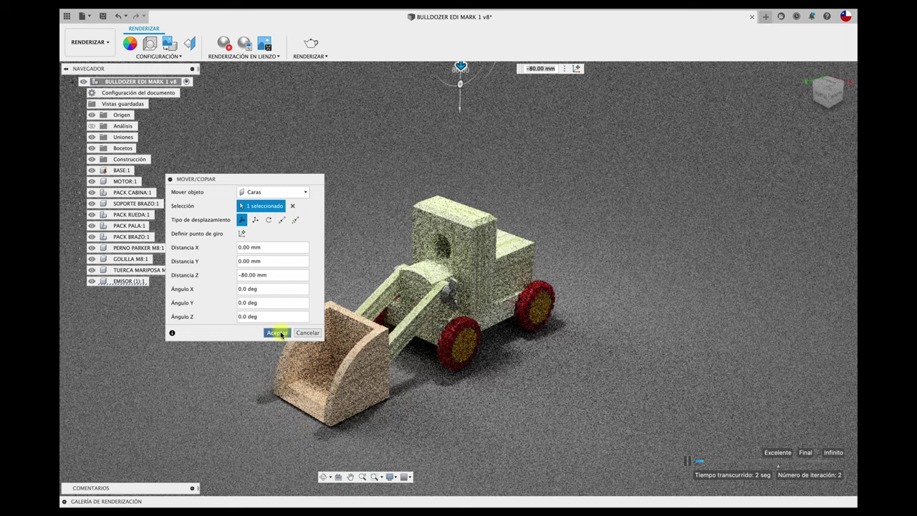
{"action": "left_click", "coordinate": [285, 334]}
{"action": "mouse_move", "coordinate": [540, 260]}
{"action": "middle_mouse_down"}
{"action": "mouse_move", "coordinate": [548, 232]}
{"action": "mouse_move", "coordinate": [621, 185]}
{"action": "middle_mouse_up"}
{"action": "scroll", "coordinate": [549, 230], "scroll_direction": "up", "scroll_amount": 3}
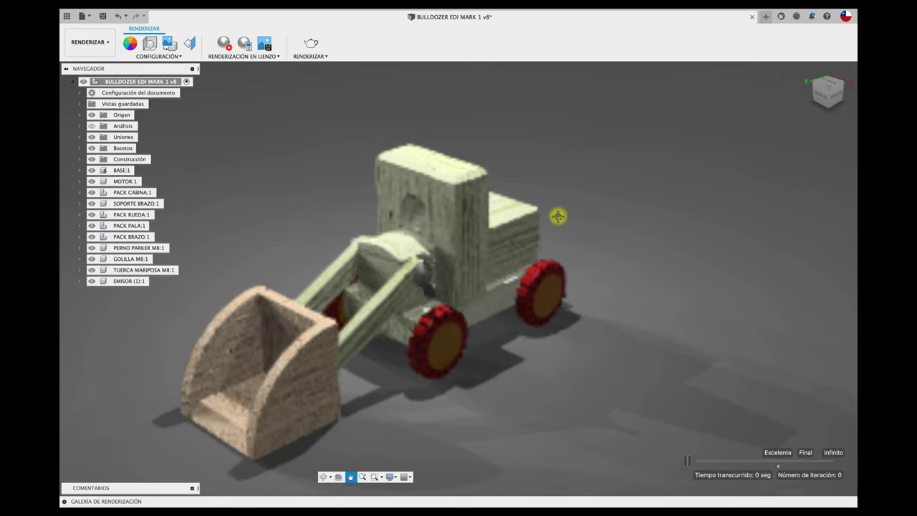